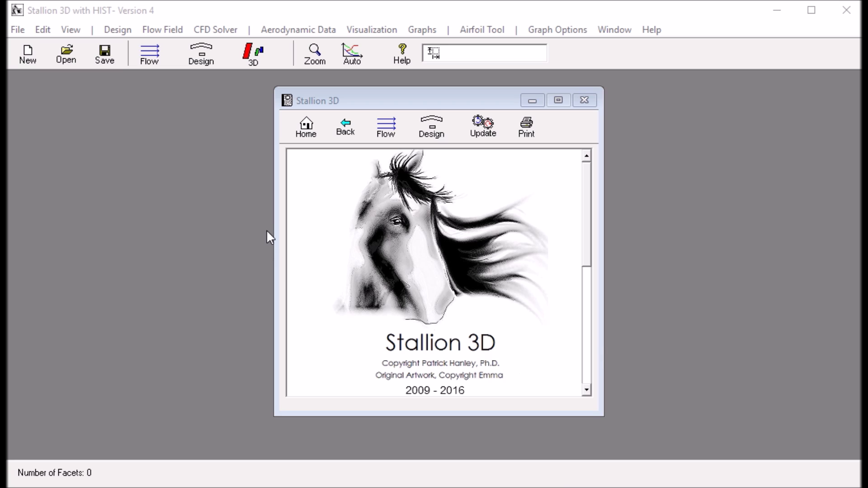
Import the corsair7_2 STL file from the temp folder into Stallion 3D
{"action": "left_click", "coordinate": [119, 38]}
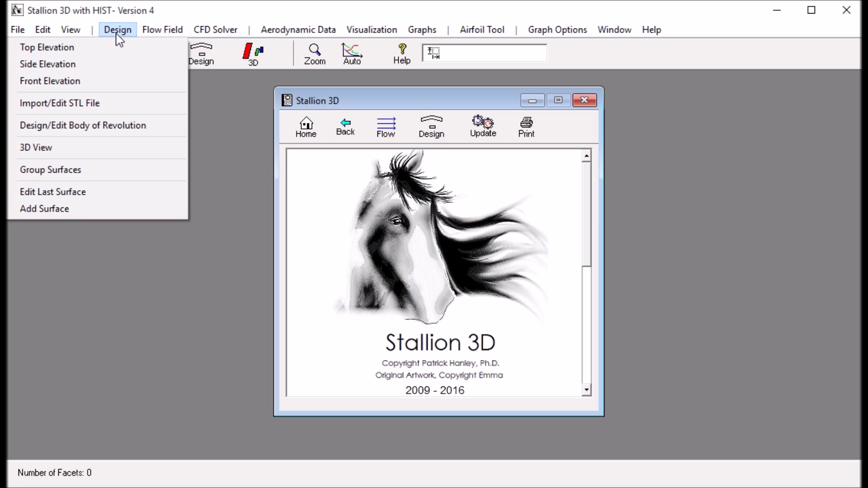
{"action": "left_click", "coordinate": [80, 104]}
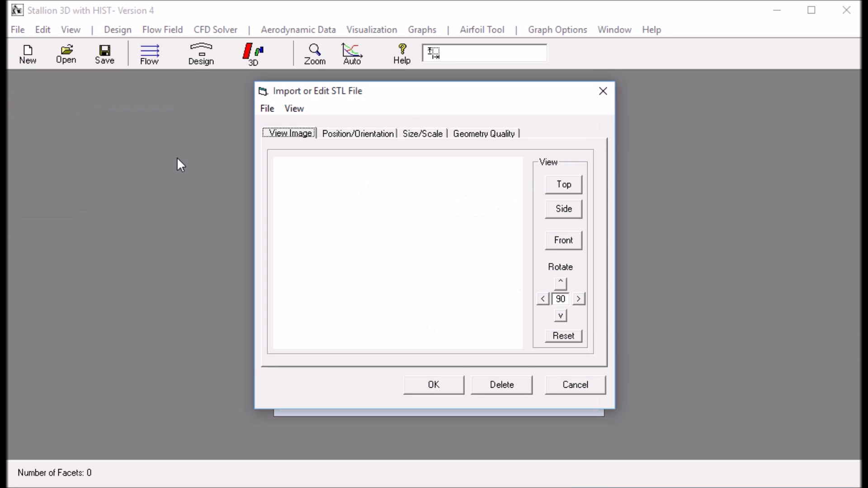
{"action": "left_click", "coordinate": [267, 110]}
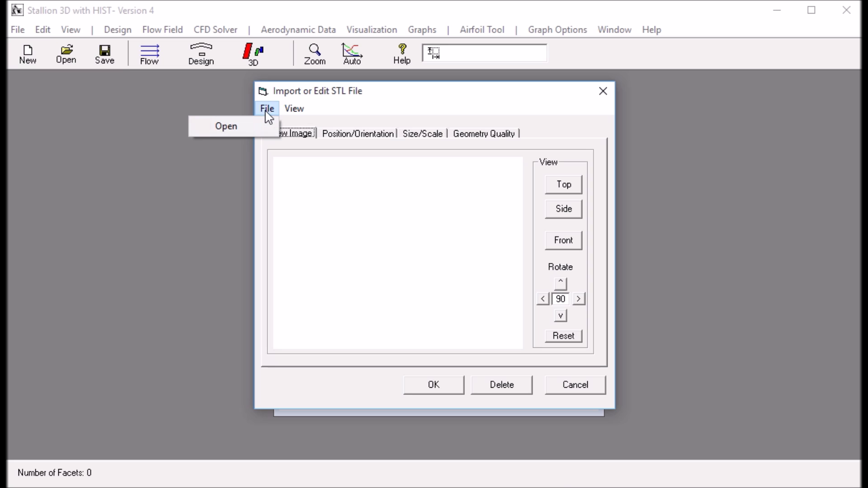
{"action": "left_click", "coordinate": [226, 131]}
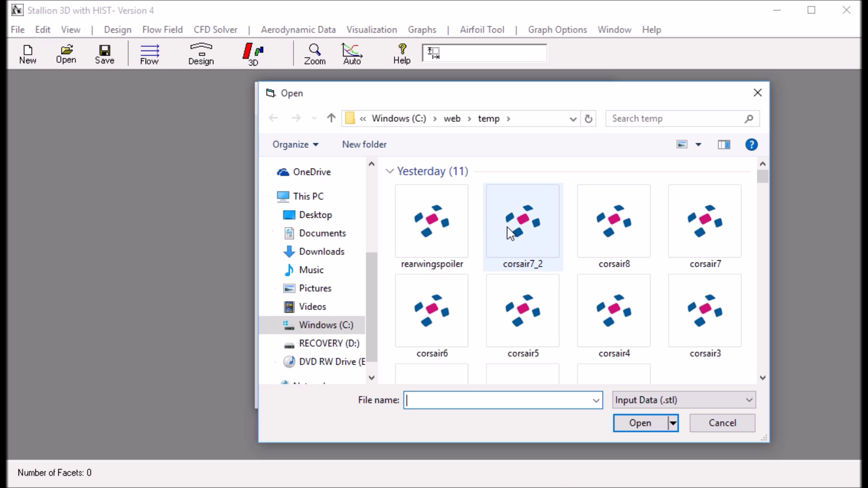
{"action": "left_click", "coordinate": [538, 230]}
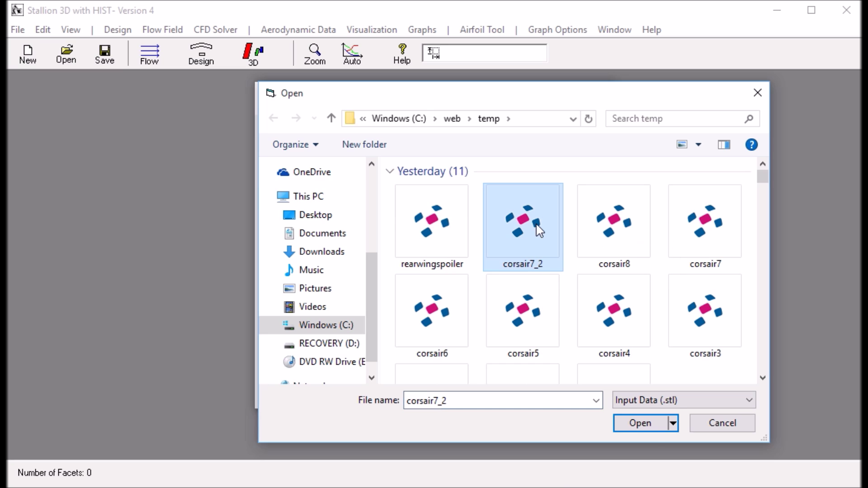
{"action": "left_click", "coordinate": [652, 428]}
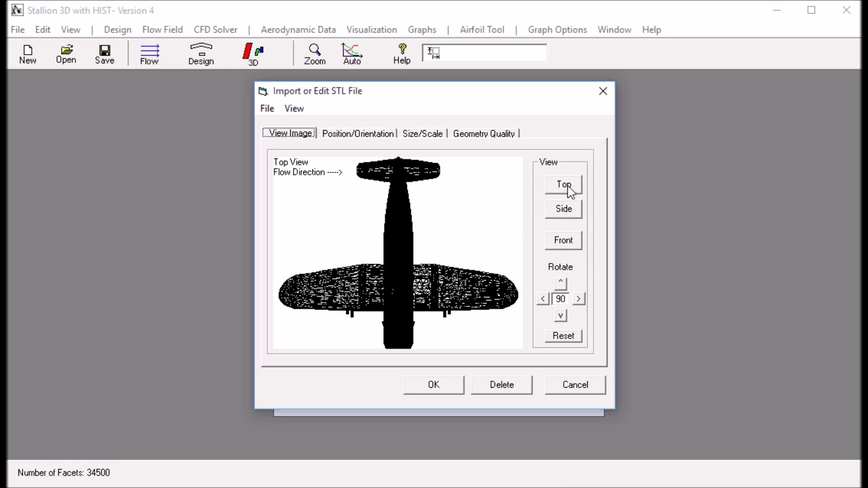
Rotate the Corsair preview through nose-on, sideways, top and side views
{"action": "left_click", "coordinate": [560, 316]}
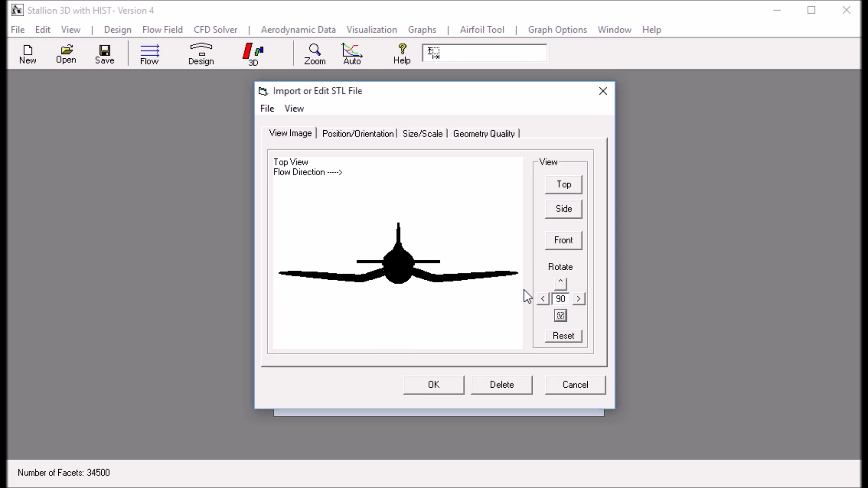
{"action": "left_click", "coordinate": [579, 299]}
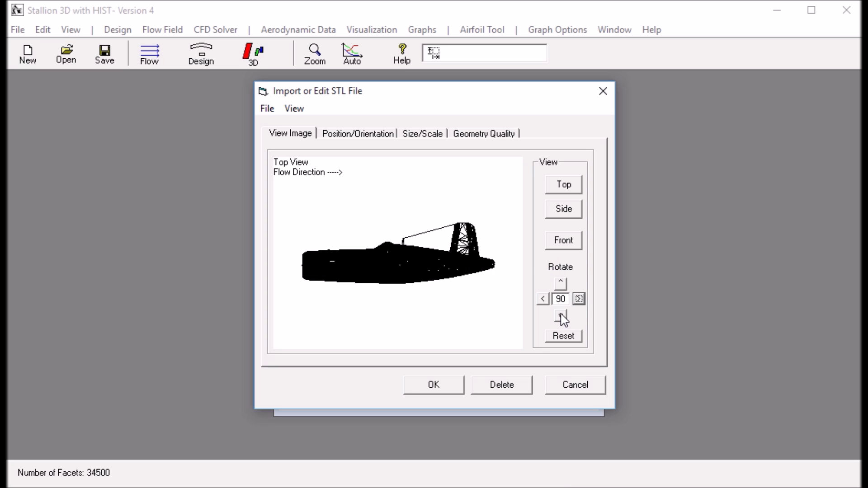
{"action": "left_click", "coordinate": [563, 286]}
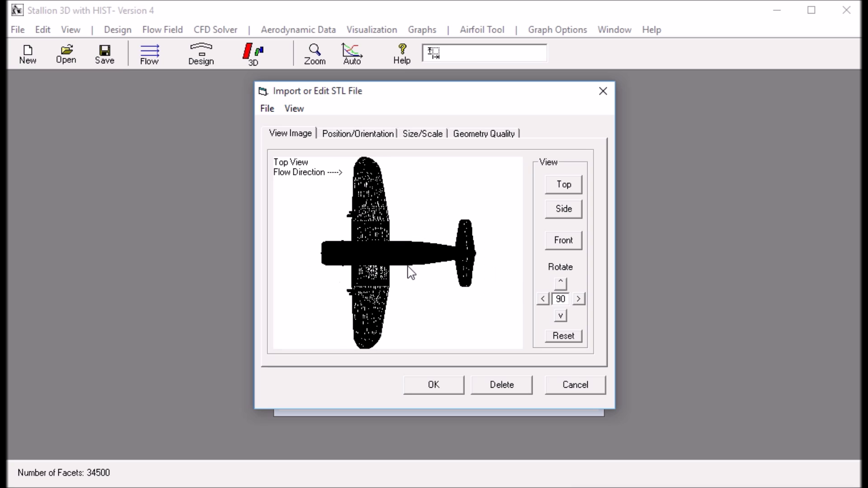
{"action": "left_click", "coordinate": [574, 216]}
Show the model size: 14712 long, 11830.5 wide, 3743 high at scale factor 1
{"action": "left_click", "coordinate": [429, 208]}
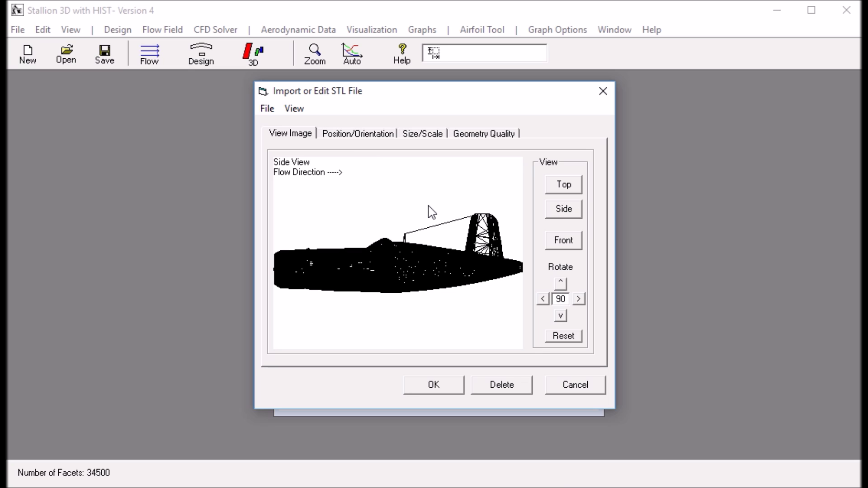
{"action": "left_click", "coordinate": [437, 136]}
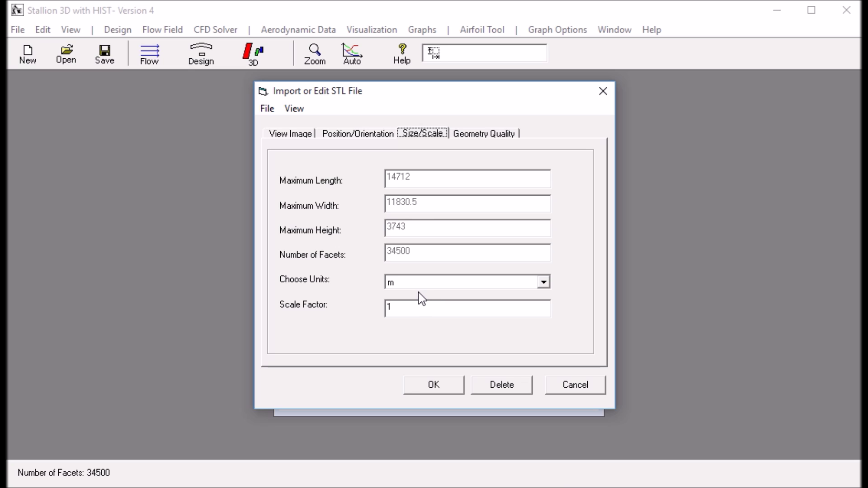
Set the scale factor to .001 and accept the Corsair import into the Design Editor
{"action": "left_click", "coordinate": [391, 308]}
{"action": "type", "text": ".001"}
{"action": "left_click", "coordinate": [431, 388]}
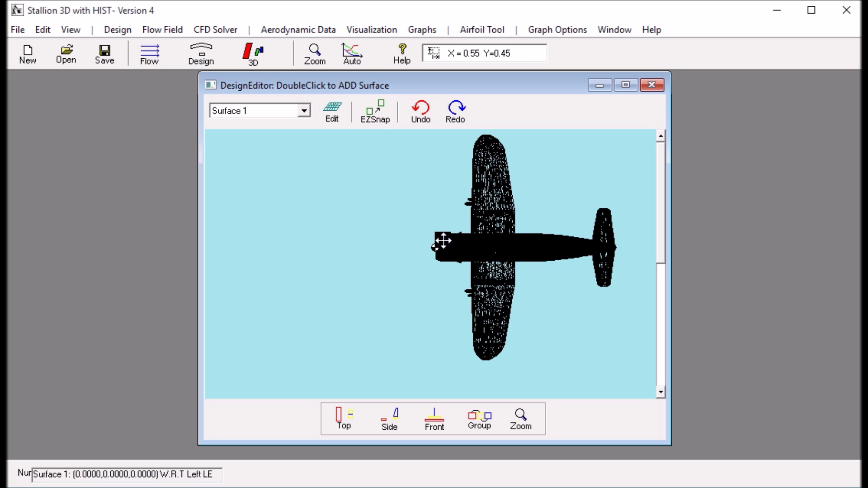
Delete the default Surface 1 square, leaving only the imported Corsair
{"action": "left_click_drag", "start_coordinate": [443, 241], "coordinate": [411, 226]}
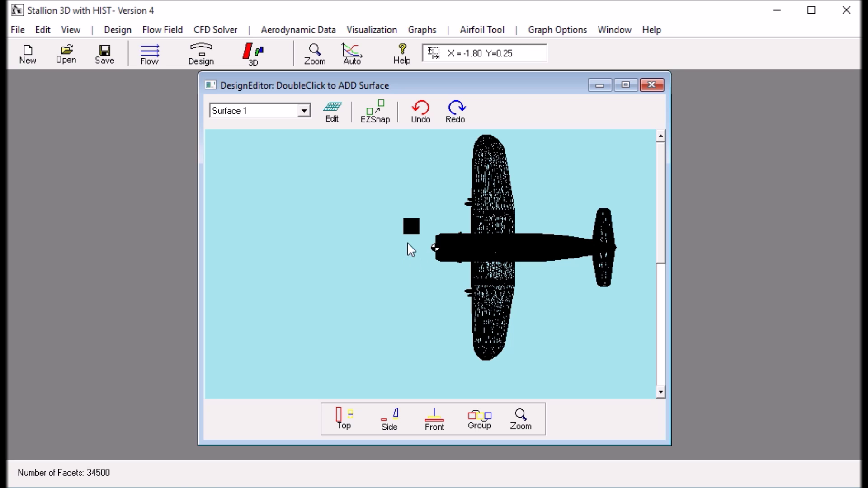
{"action": "left_click", "coordinate": [332, 111]}
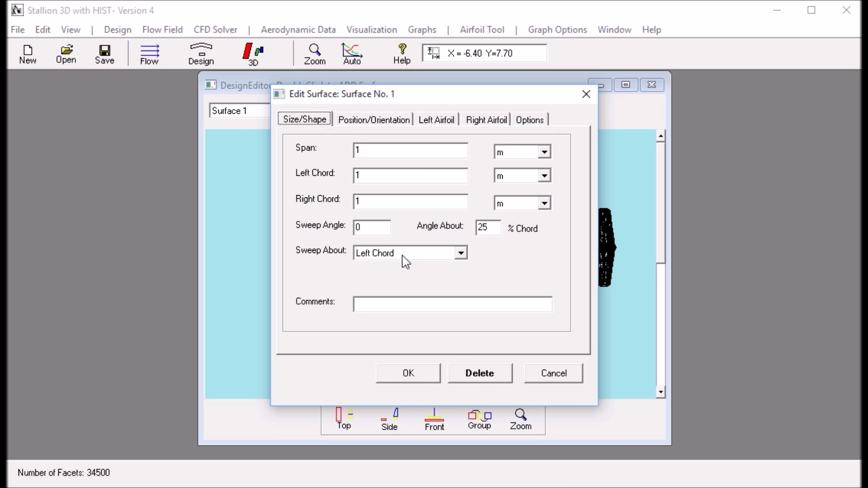
{"action": "left_click", "coordinate": [479, 376]}
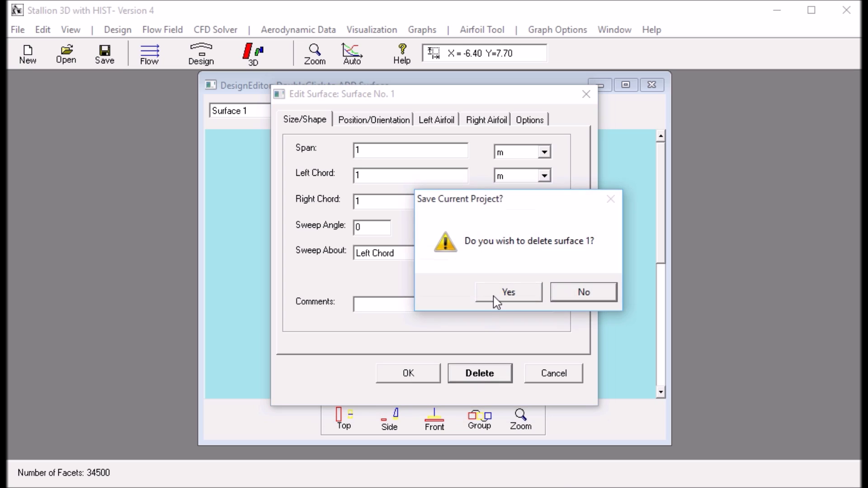
{"action": "left_click", "coordinate": [497, 298]}
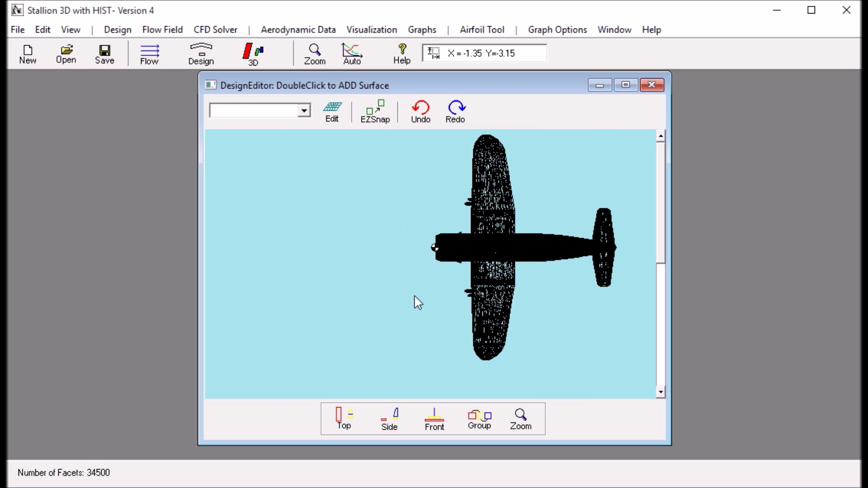
Display the Corsair geometry alone as a shaded 3-D model at an angled, zoomed view
{"action": "left_click", "coordinate": [362, 30]}
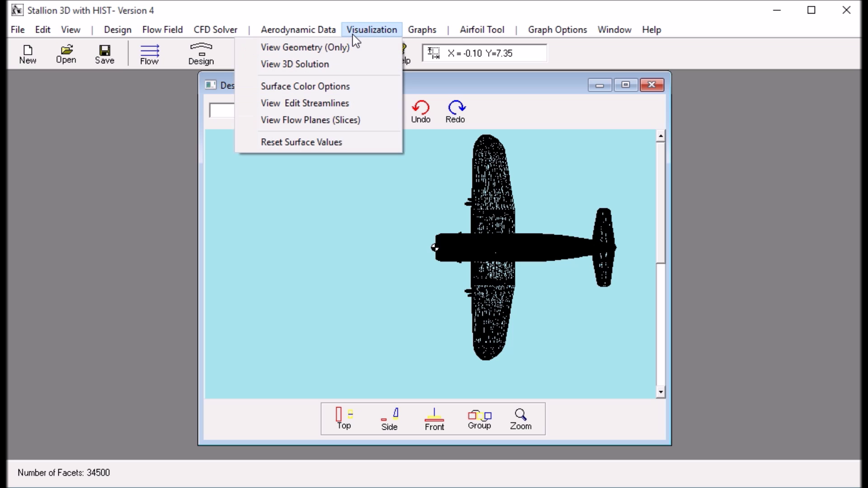
{"action": "left_click", "coordinate": [325, 50]}
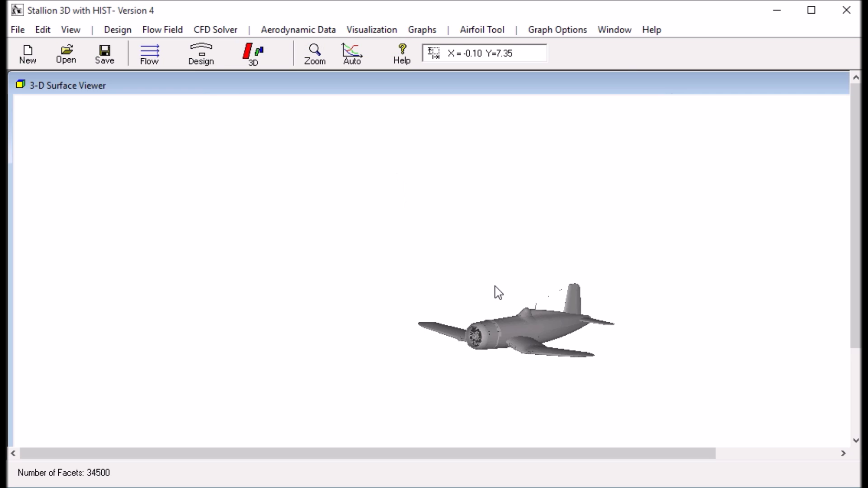
{"action": "left_click_drag", "start_coordinate": [496, 292], "coordinate": [506, 311]}
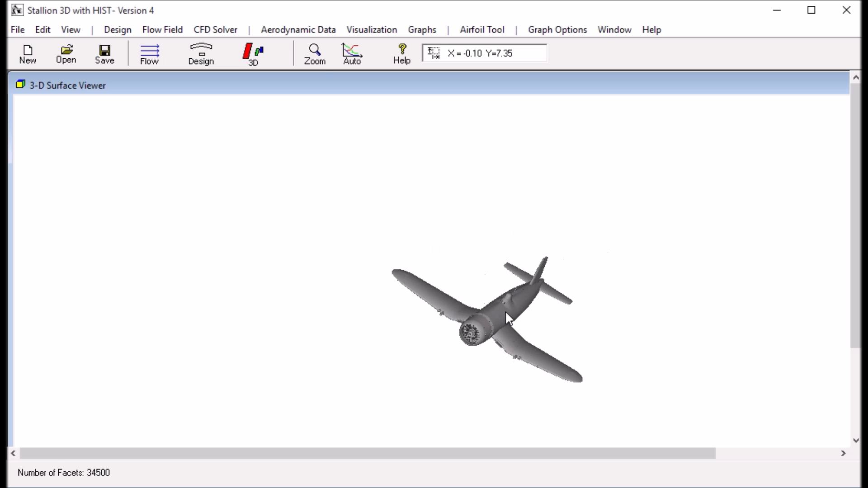
{"action": "left_click", "coordinate": [315, 53]}
{"action": "left_click_drag", "start_coordinate": [357, 223], "coordinate": [610, 421]}
Turn the model side-on and zoom in close on the engine cowl
{"action": "left_click_drag", "start_coordinate": [591, 378], "coordinate": [515, 292]}
{"action": "left_click", "coordinate": [316, 62]}
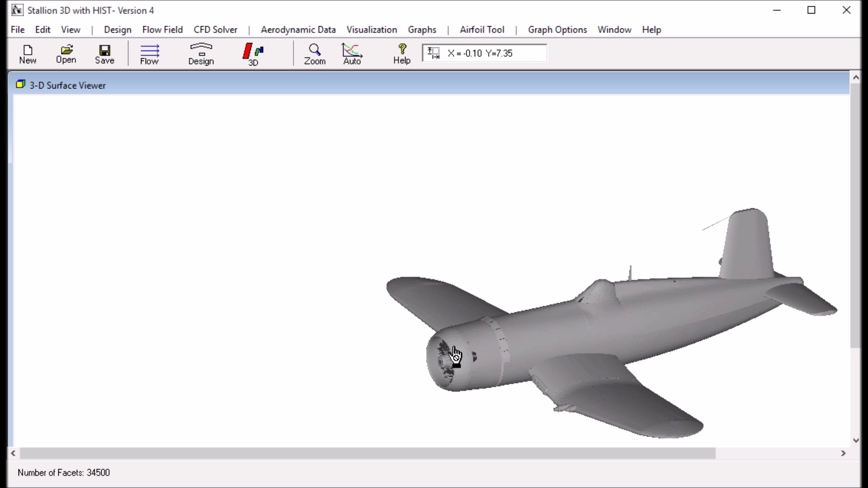
{"action": "left_click_drag", "start_coordinate": [452, 351], "coordinate": [486, 380]}
{"action": "left_click_drag", "start_coordinate": [556, 354], "coordinate": [576, 360]}
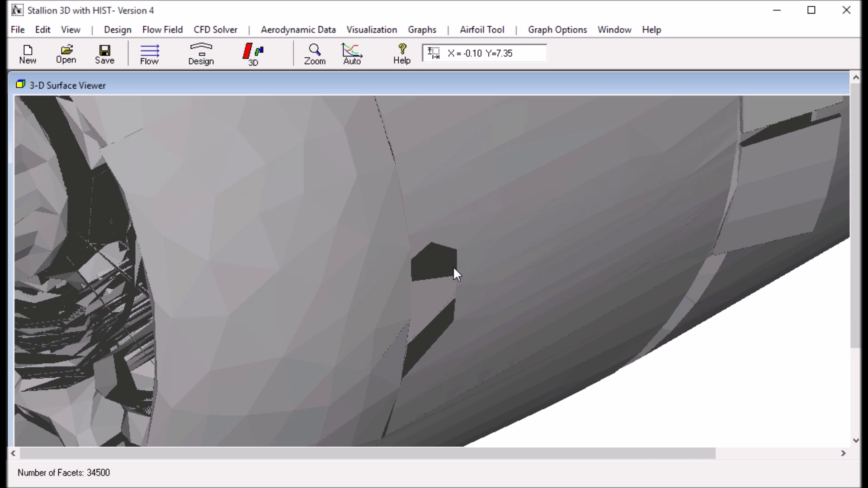
{"action": "left_click", "coordinate": [117, 30]}
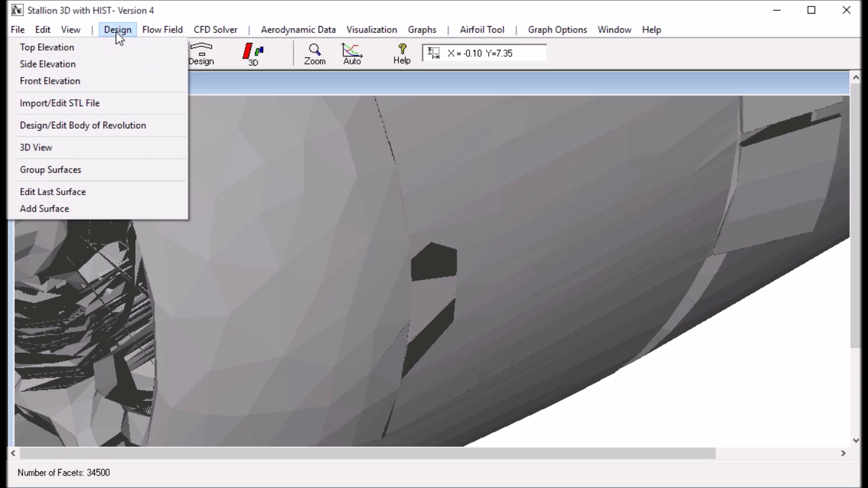
{"action": "left_click", "coordinate": [80, 107]}
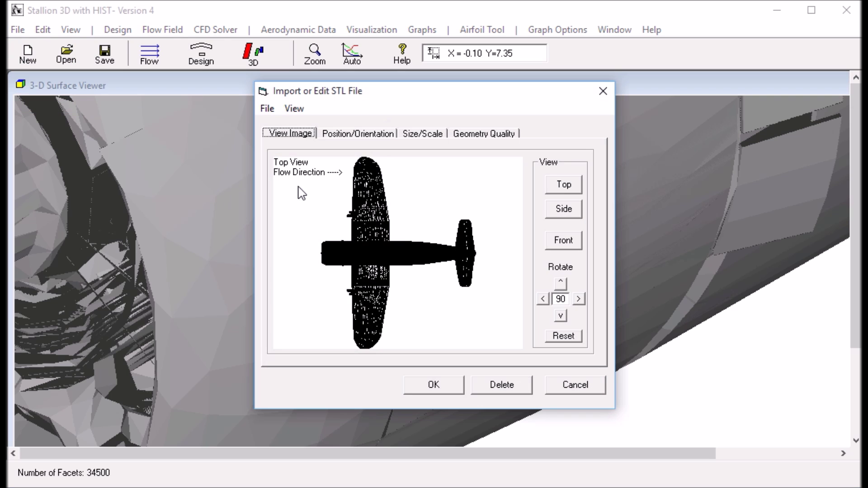
{"action": "left_click", "coordinate": [483, 134]}
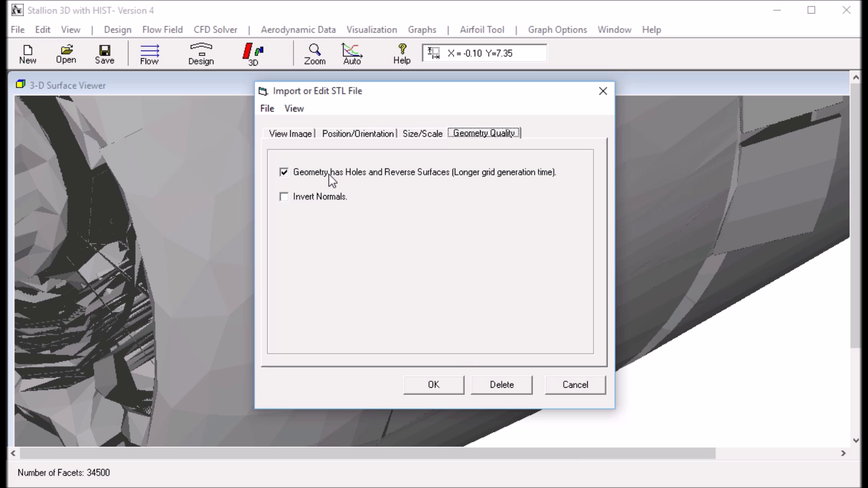
{"action": "left_click", "coordinate": [432, 384]}
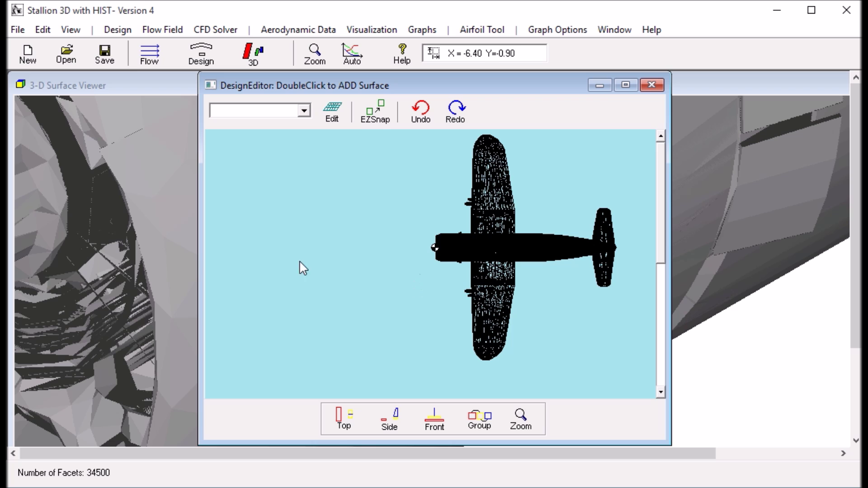
{"action": "left_click", "coordinate": [158, 197]}
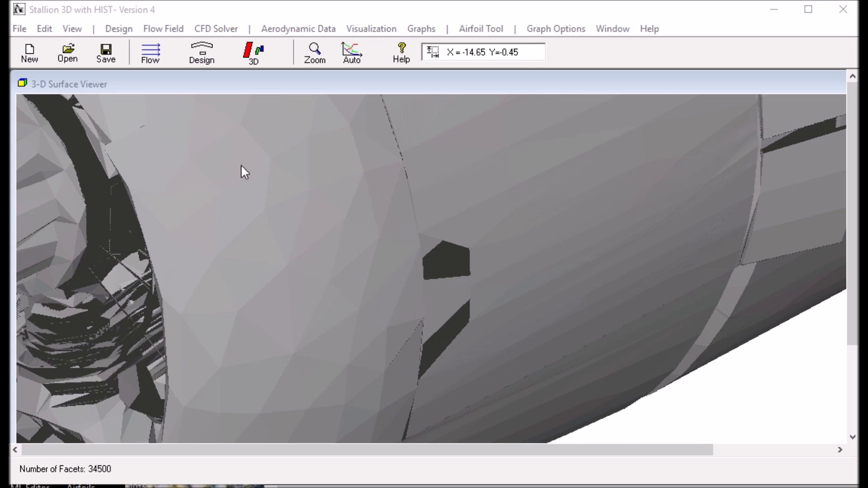
Set the flow conditions to a 2° angle of attack and 150 m/s speed
{"action": "left_click", "coordinate": [150, 56]}
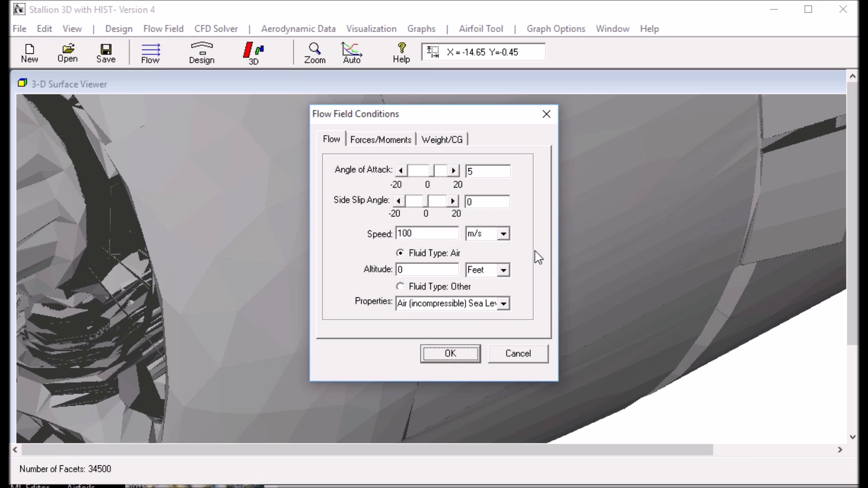
{"action": "double_click", "coordinate": [471, 171]}
{"action": "type", "text": "2"}
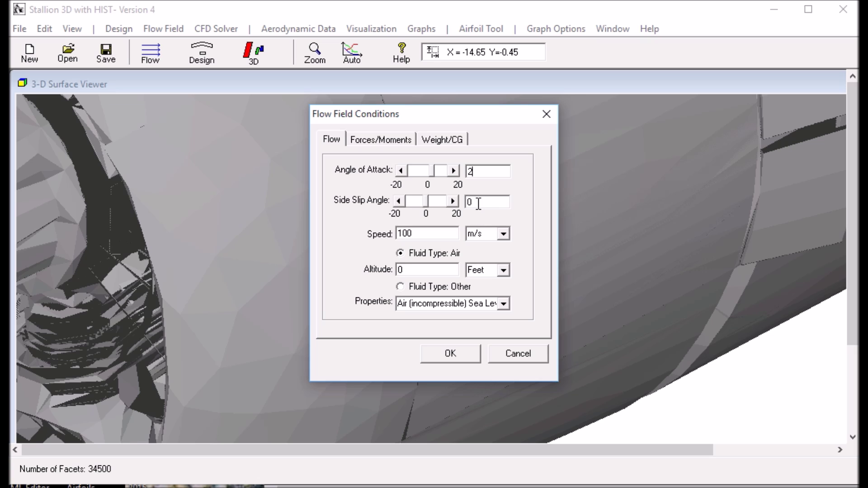
{"action": "left_click_drag", "start_coordinate": [431, 234], "coordinate": [384, 239]}
{"action": "type", "text": "150"}
{"action": "left_click", "coordinate": [370, 141]}
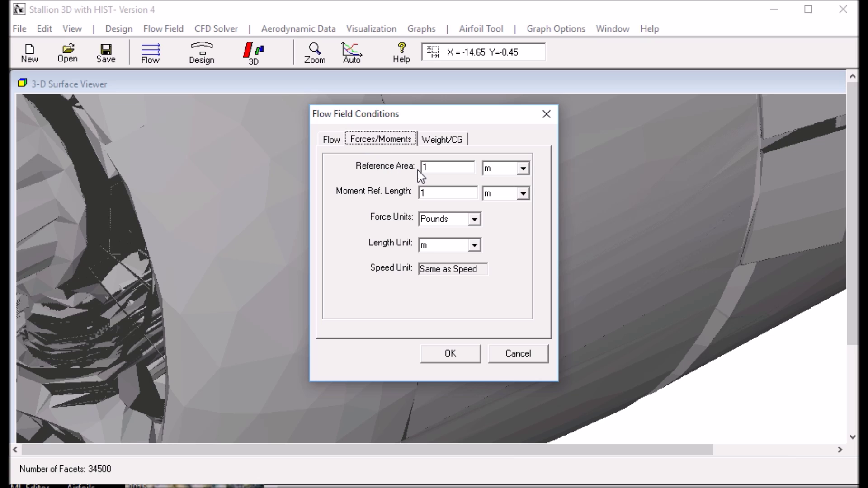
Set reference area to 40 and moment reference length to 2.8 m, then apply the conditions
{"action": "key", "text": "Tab"}
{"action": "type", "text": "40"}
{"action": "double_click", "coordinate": [423, 194]}
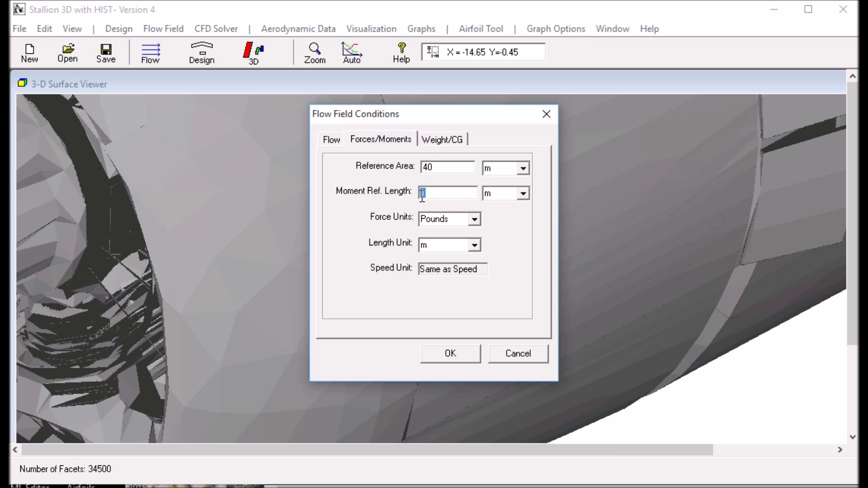
{"action": "type", "text": "2.8"}
{"action": "left_click", "coordinate": [444, 354]}
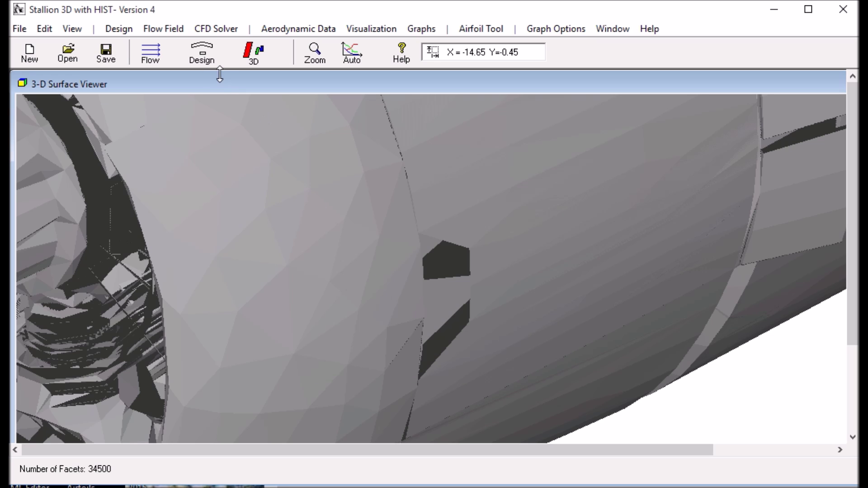
Set the flow solver's model size to Medium (< 960K cells)
{"action": "left_click", "coordinate": [214, 29]}
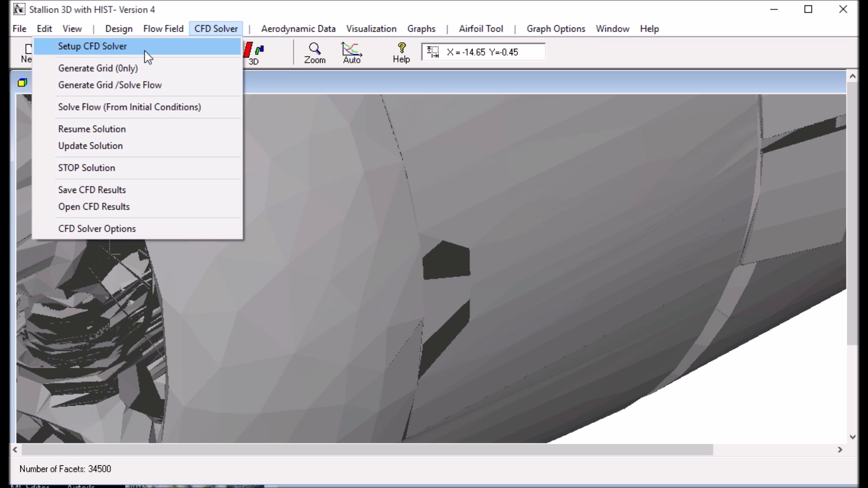
{"action": "left_click", "coordinate": [148, 57]}
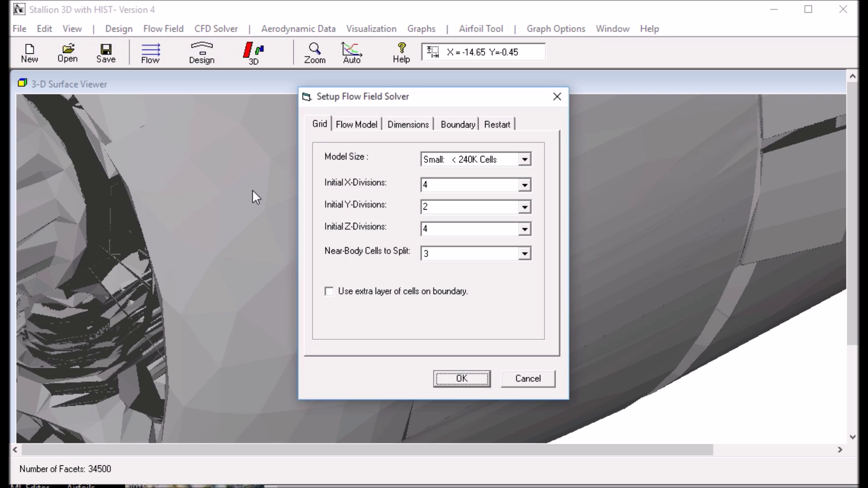
{"action": "left_click", "coordinate": [524, 160]}
{"action": "left_click", "coordinate": [492, 223]}
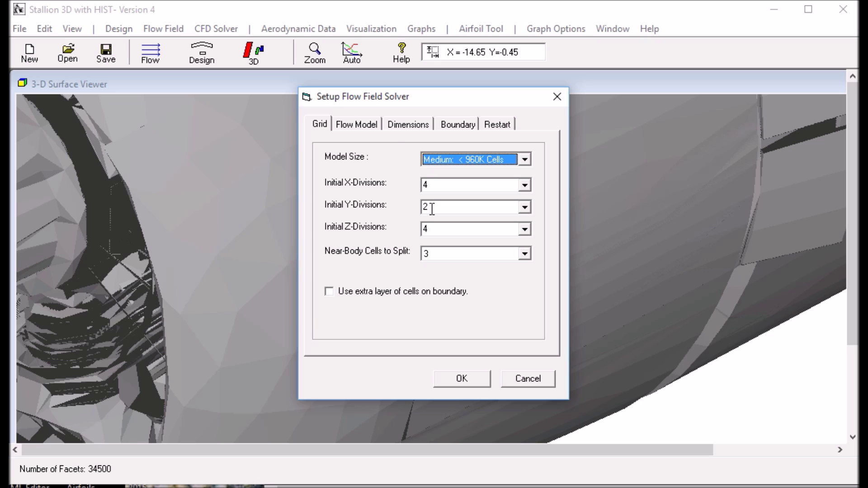
{"action": "left_click", "coordinate": [357, 125]}
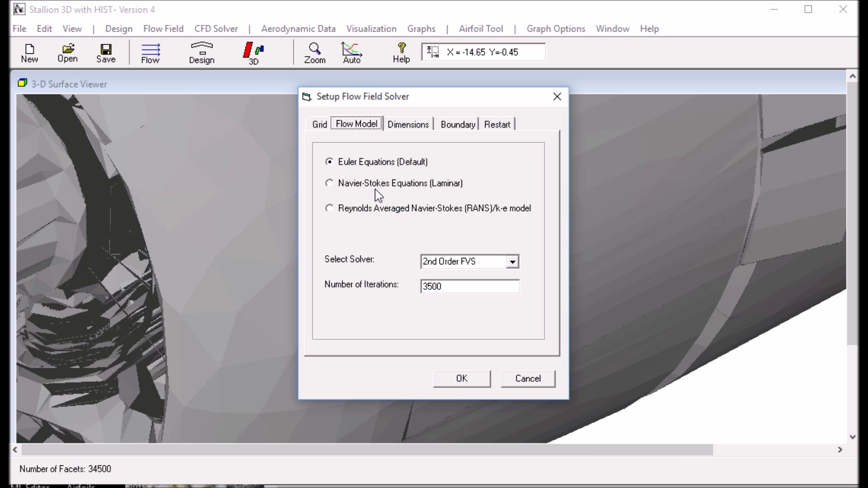
Choose the Reynolds Averaged Navier-Stokes (RANS) k-e flow model
{"action": "left_click", "coordinate": [329, 211]}
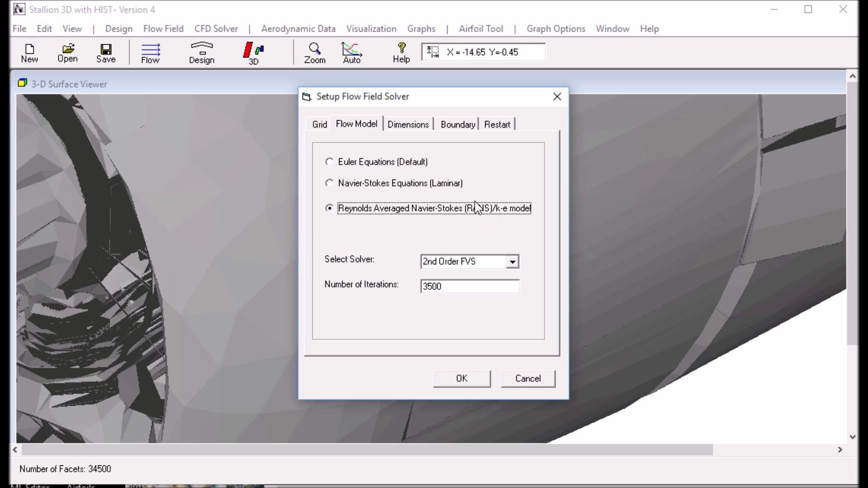
{"action": "left_click", "coordinate": [409, 127]}
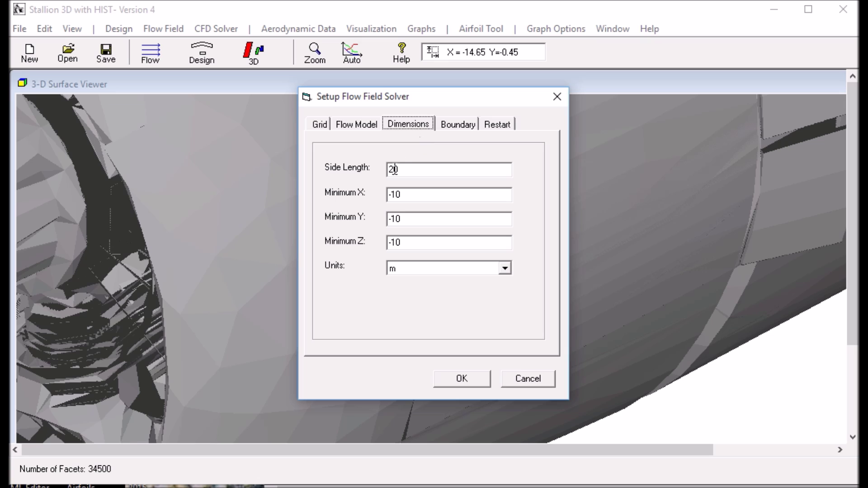
Change the domain side length from 20 to 400
{"action": "left_click_drag", "start_coordinate": [393, 169], "coordinate": [380, 178]}
{"action": "type", "text": "4"}
{"action": "left_click", "coordinate": [407, 171]}
{"action": "type", "text": "00"}
Set Minimum X, Minimum Y and Minimum Z of the domain to -200
{"action": "left_click", "coordinate": [398, 198]}
{"action": "key", "text": "BackSpace"}
{"action": "type", "text": "200"}
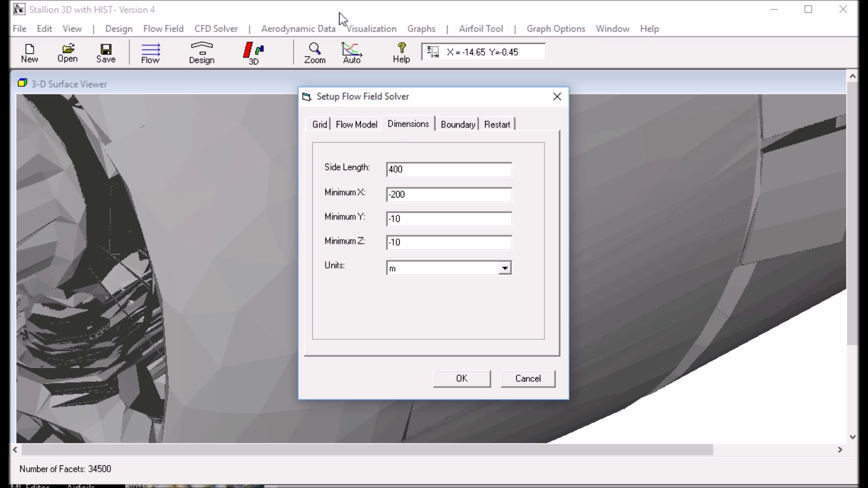
{"action": "left_click", "coordinate": [397, 218]}
{"action": "key", "text": "BackSpace"}
{"action": "type", "text": "200"}
{"action": "left_click", "coordinate": [392, 243]}
{"action": "key", "text": "BackSpace"}
{"action": "type", "text": "20"}
{"action": "left_click", "coordinate": [457, 127]}
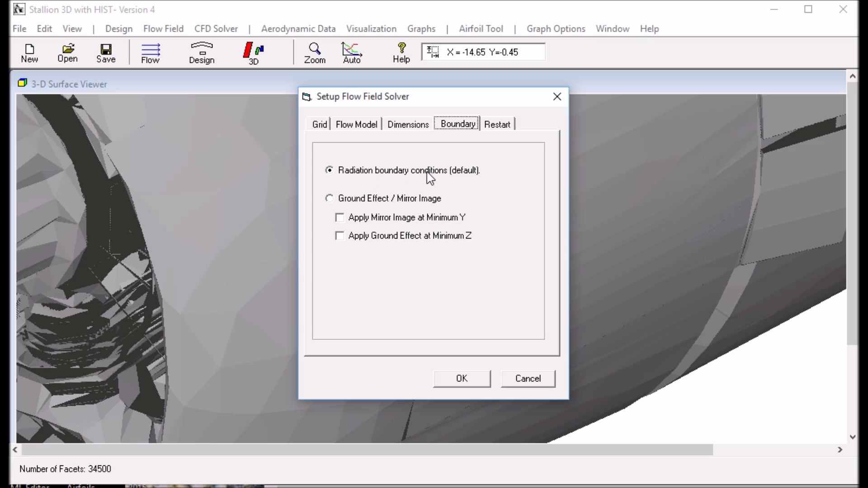
Uncheck Save incremental solution on the Restart tab and apply the solver setup
{"action": "left_click", "coordinate": [495, 127]}
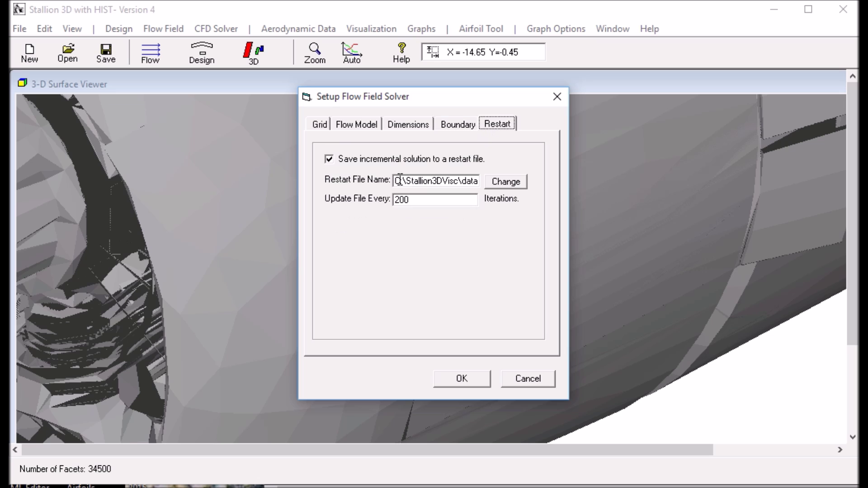
{"action": "left_click", "coordinate": [381, 162]}
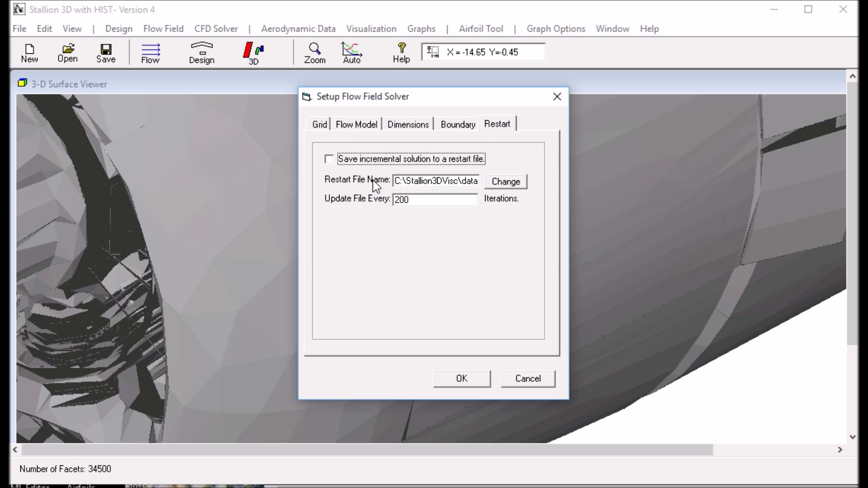
{"action": "left_click", "coordinate": [452, 390]}
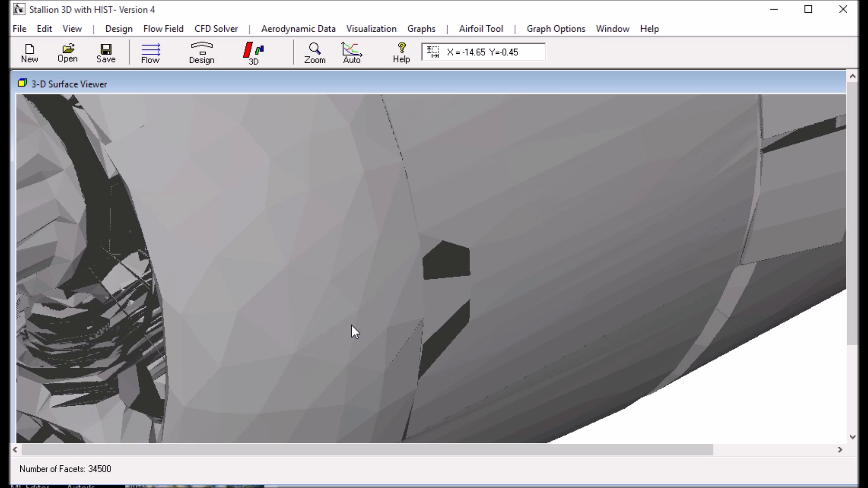
{"action": "left_click", "coordinate": [204, 32]}
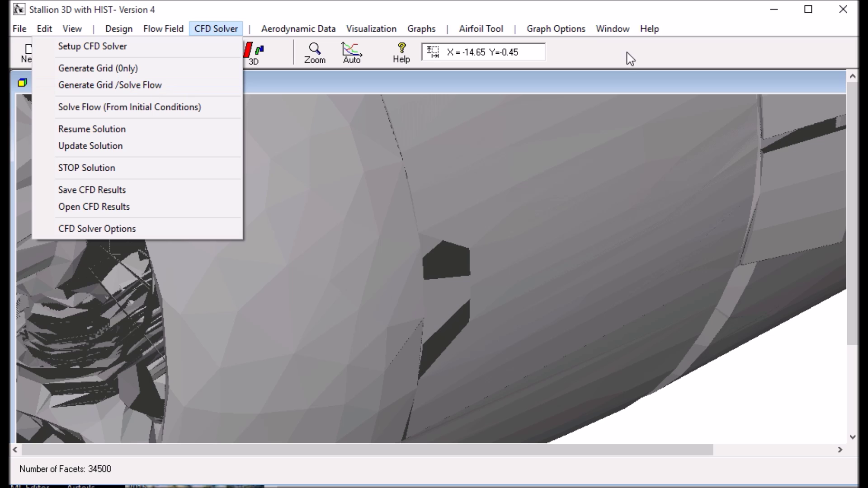
Generate the grid and solve the flow on the 796961-cell Corsair grid, then stop the solution
{"action": "key", "text": "alt+Tab"}
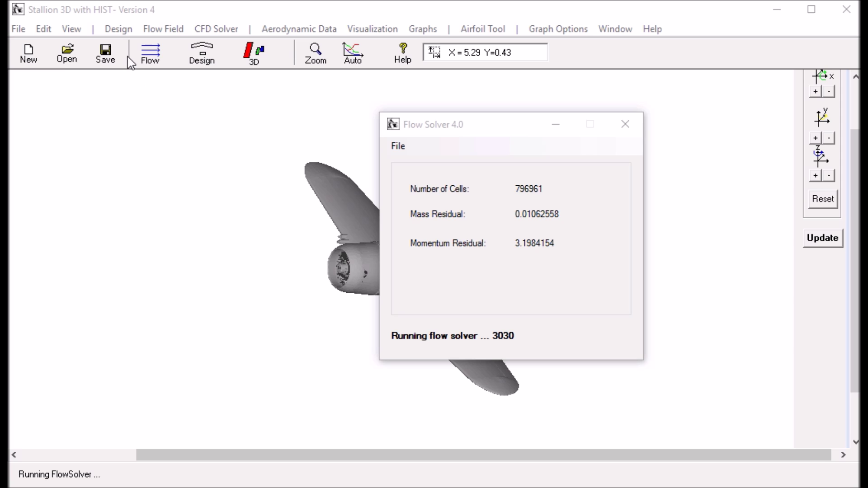
{"action": "left_click", "coordinate": [215, 30]}
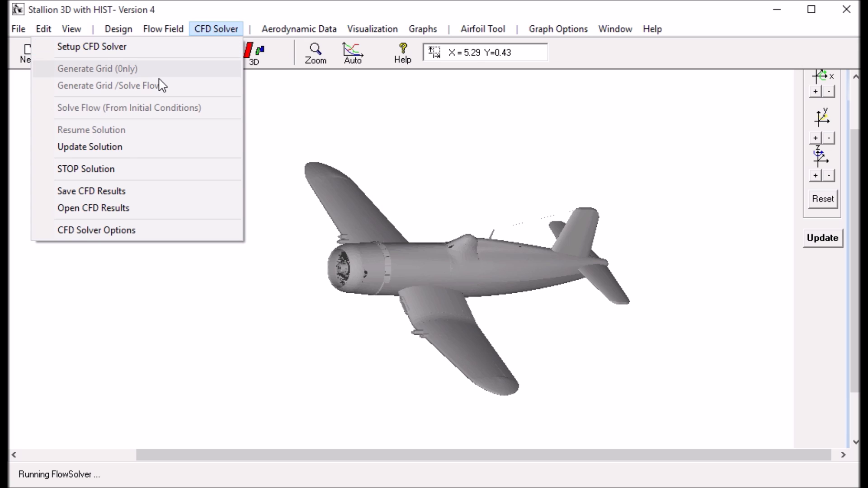
{"action": "left_click", "coordinate": [118, 175]}
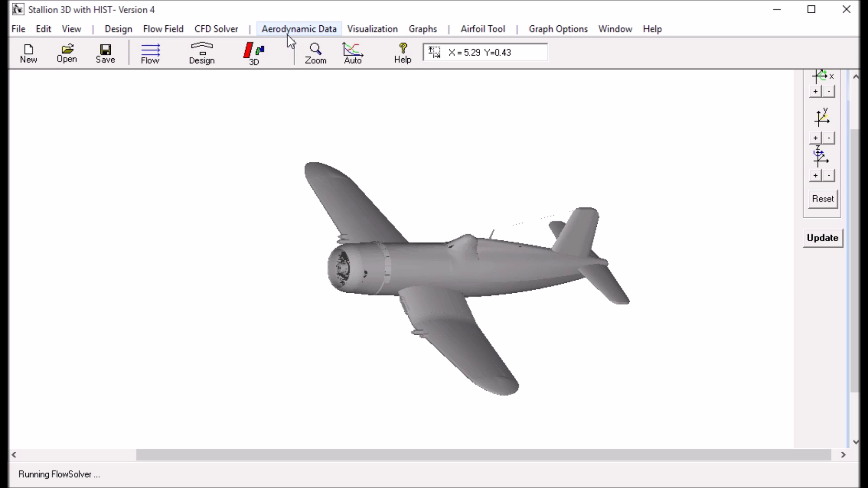
Show the 3D solution contours on the Corsair and rotate it from plan to perspective view
{"action": "left_click", "coordinate": [365, 32]}
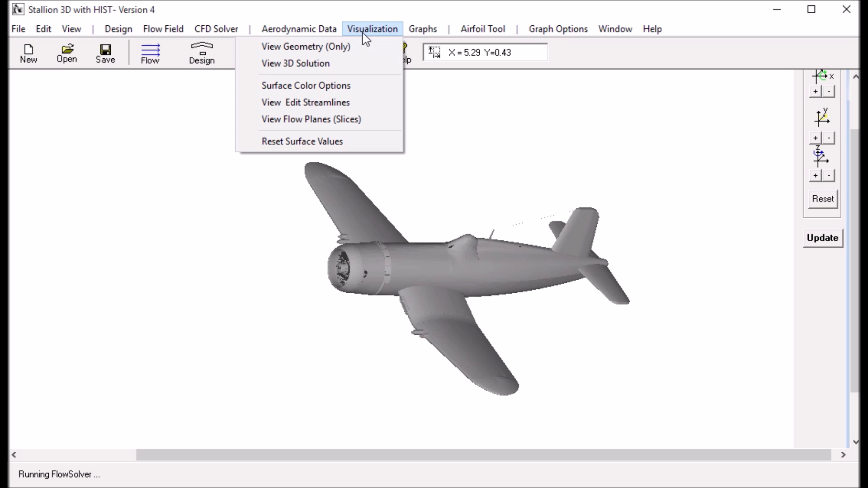
{"action": "left_click", "coordinate": [300, 70]}
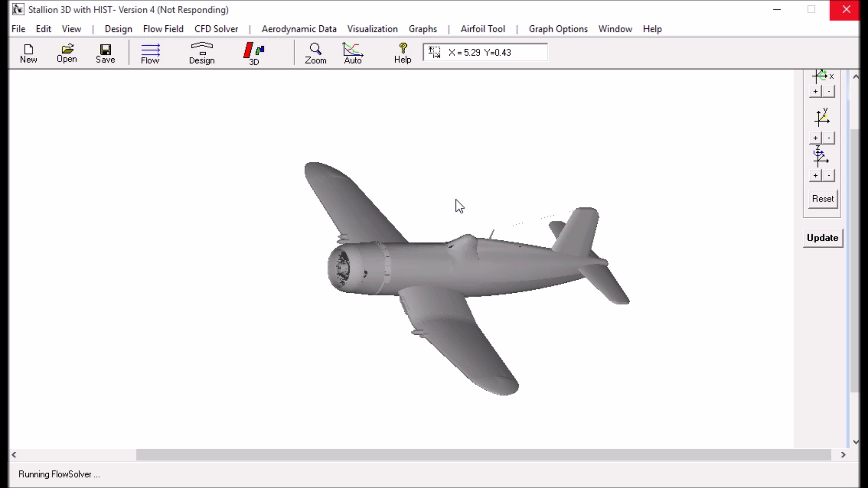
{"action": "left_click_drag", "start_coordinate": [470, 236], "coordinate": [463, 268]}
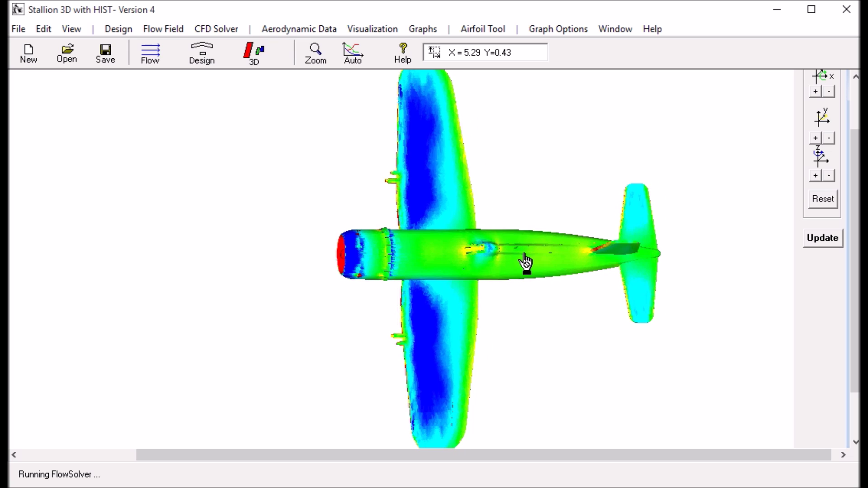
{"action": "left_click_drag", "start_coordinate": [526, 262], "coordinate": [550, 233]}
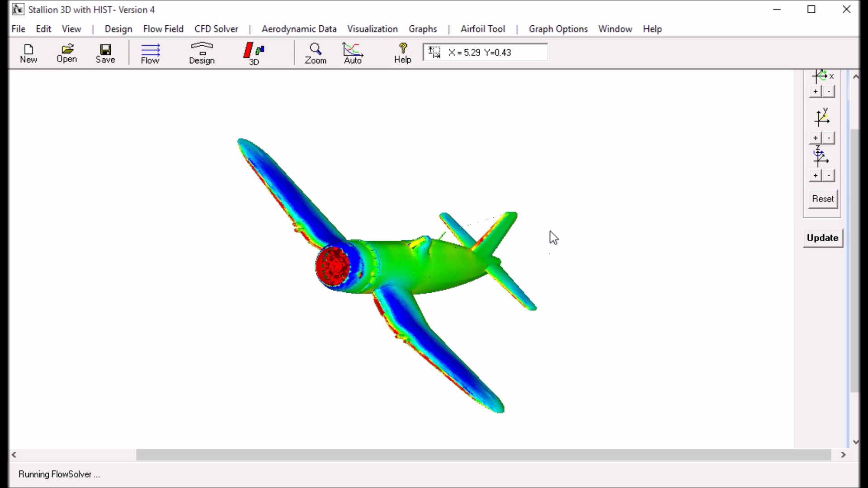
Place the 90,000–1.10E+05 colour legend beside the Corsair and rotate to a near top-down view
{"action": "left_click", "coordinate": [568, 31]}
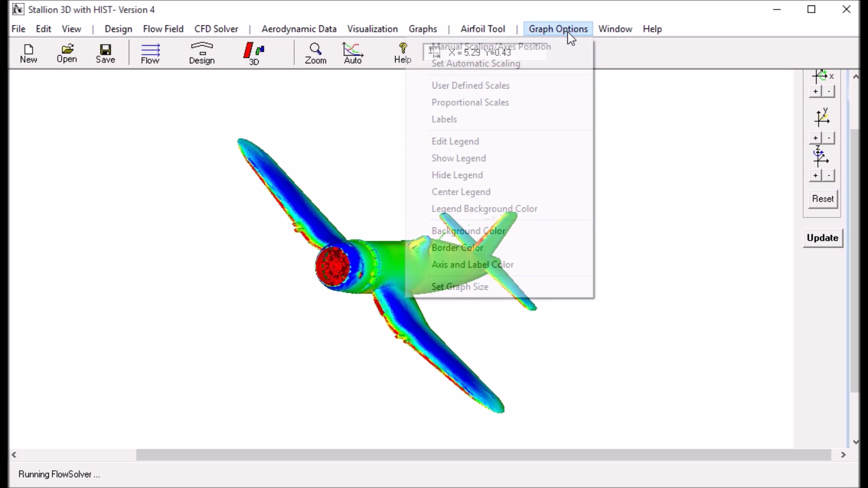
{"action": "left_click", "coordinate": [482, 160]}
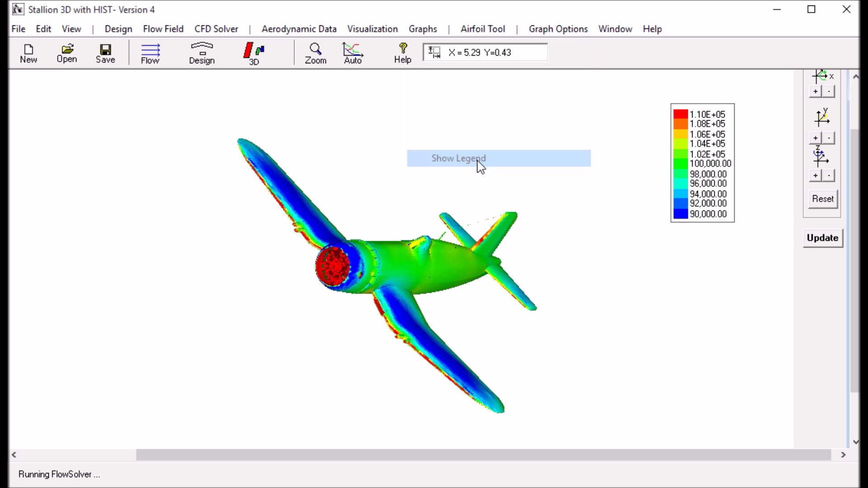
{"action": "left_click_drag", "start_coordinate": [693, 190], "coordinate": [669, 245]}
{"action": "left_click_drag", "start_coordinate": [565, 259], "coordinate": [525, 265]}
{"action": "left_click_drag", "start_coordinate": [695, 237], "coordinate": [706, 209]}
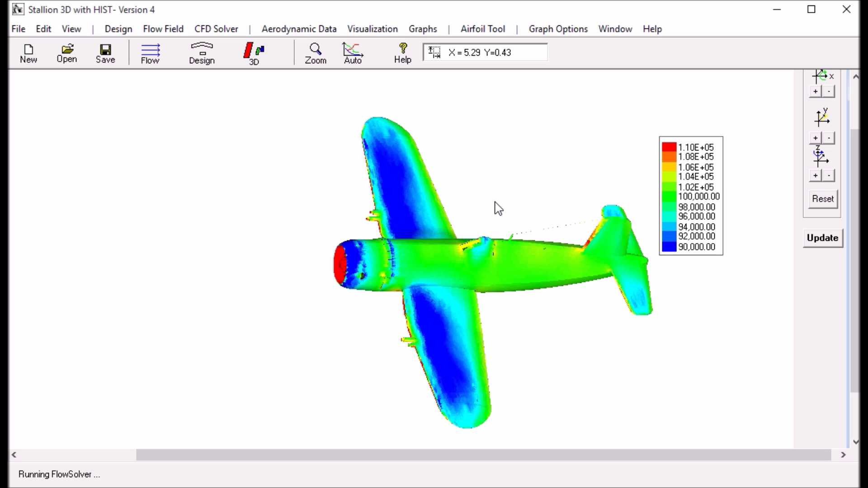
{"action": "left_click", "coordinate": [360, 40]}
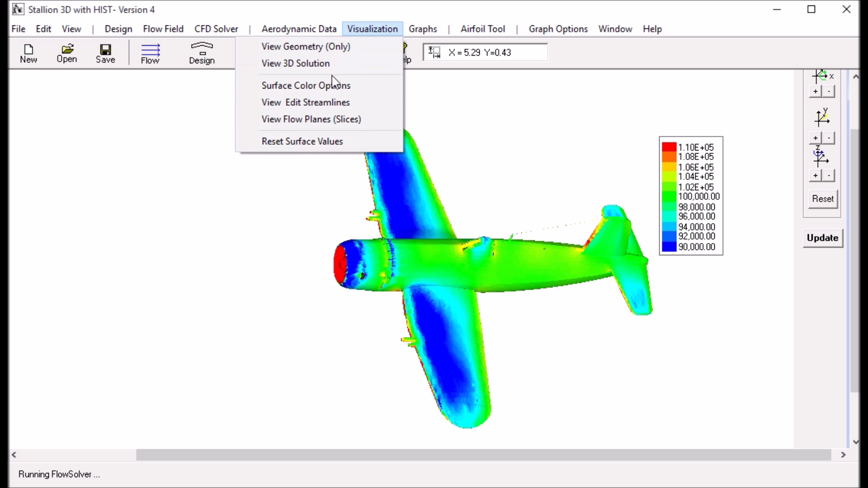
Colour the aircraft surface by Velocity (m/s), giving a 20.00–180.00 legend
{"action": "left_click", "coordinate": [321, 87]}
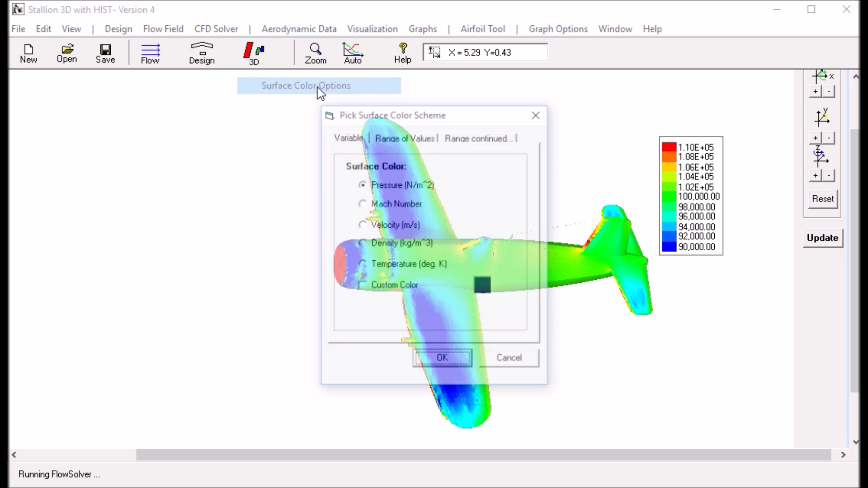
{"action": "left_click", "coordinate": [386, 229]}
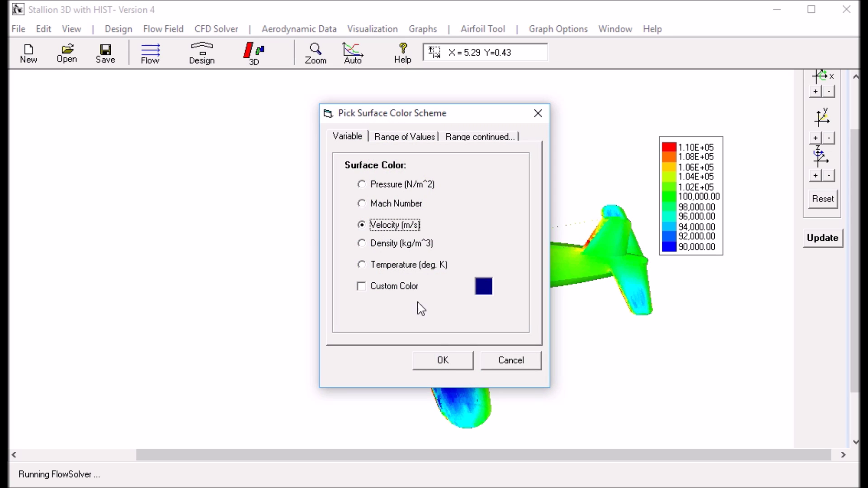
{"action": "left_click", "coordinate": [441, 360]}
{"action": "left_click", "coordinate": [823, 240]}
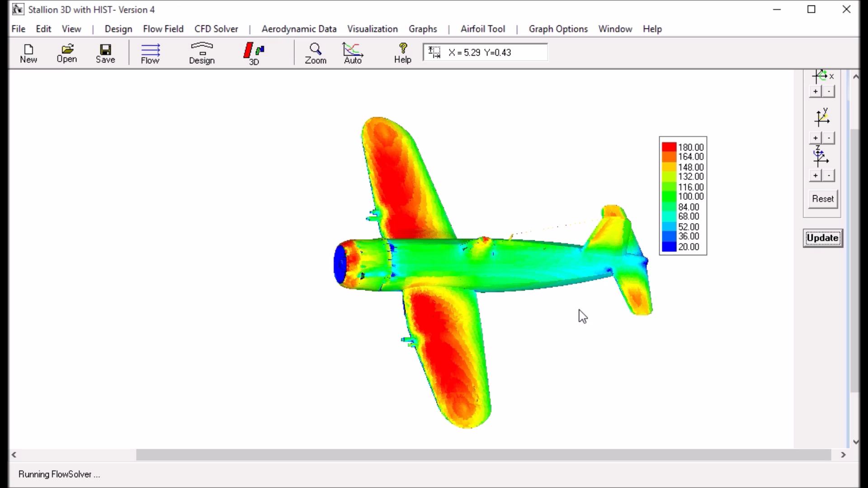
Rotate the velocity-contoured Corsair through oblique views to a straight top-down view
{"action": "left_click_drag", "start_coordinate": [566, 296], "coordinate": [557, 211]}
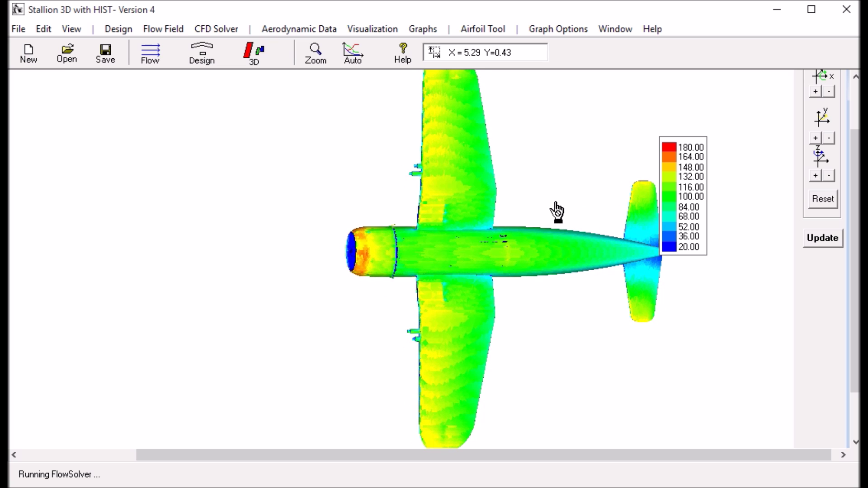
{"action": "left_click_drag", "start_coordinate": [564, 259], "coordinate": [554, 327]}
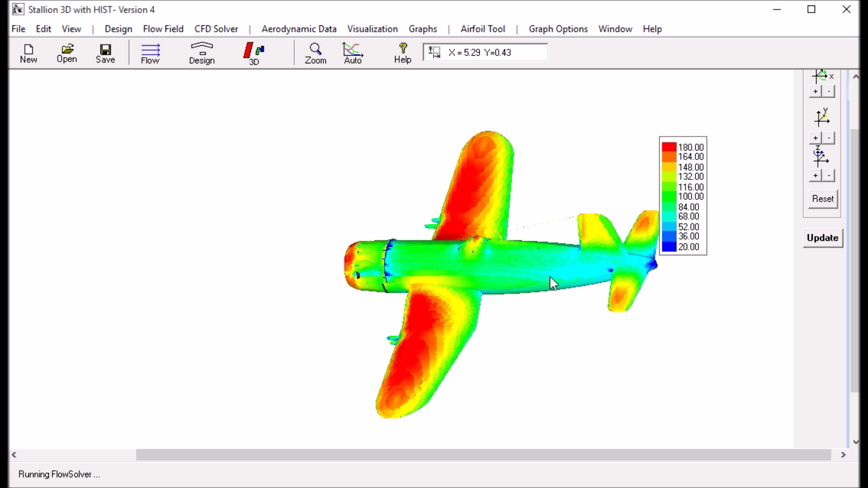
{"action": "left_click_drag", "start_coordinate": [541, 271], "coordinate": [540, 298]}
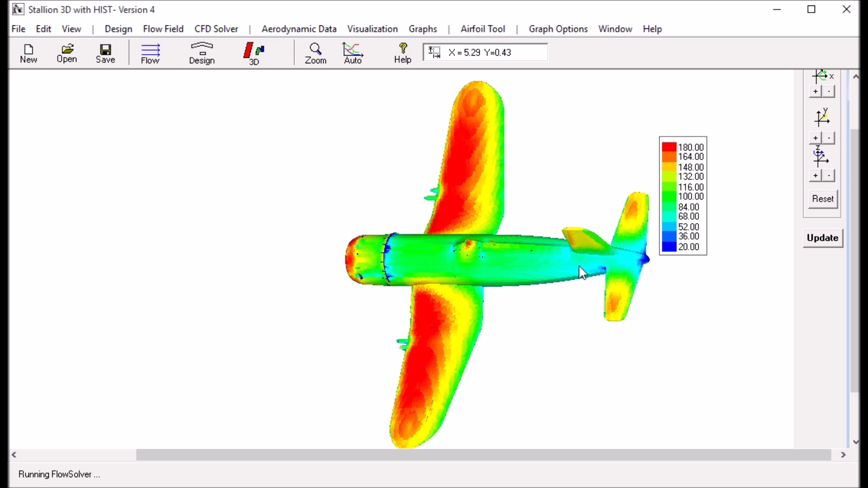
{"action": "left_click_drag", "start_coordinate": [582, 273], "coordinate": [586, 287]}
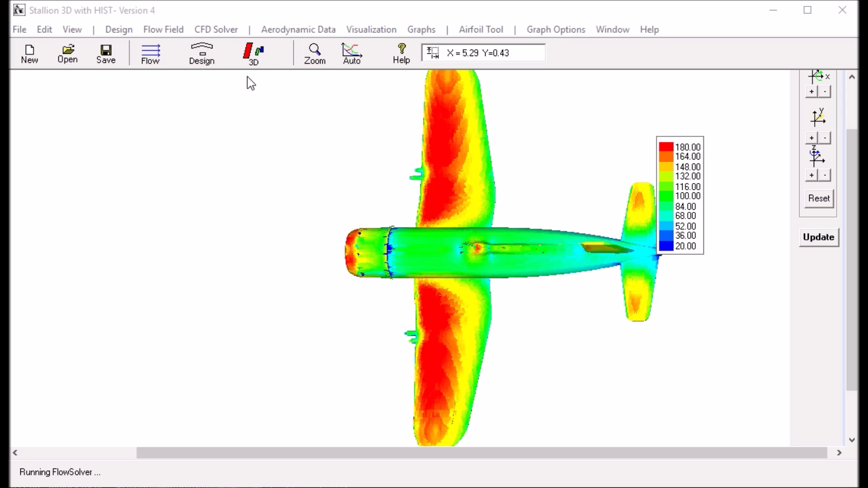
Display the aerodynamic coefficients: lift coefficient 0.445 and lift-to-drag ratio 15.96
{"action": "left_click", "coordinate": [269, 37]}
{"action": "left_click", "coordinate": [269, 33]}
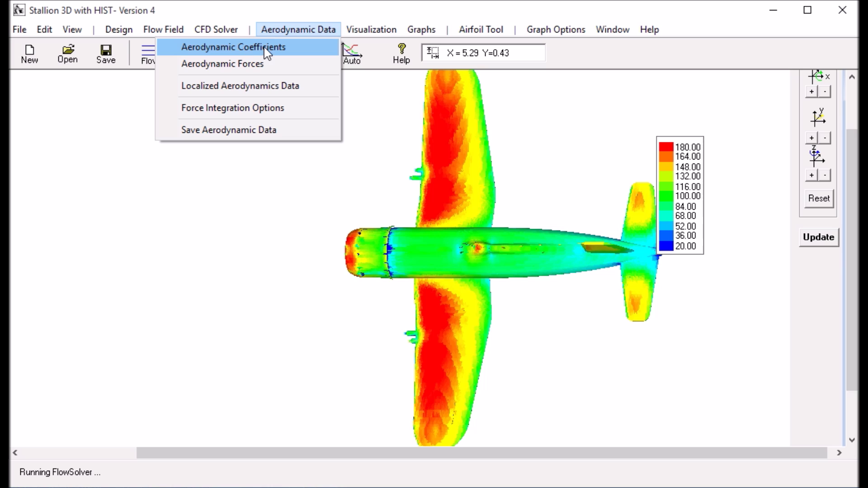
{"action": "left_click", "coordinate": [261, 53]}
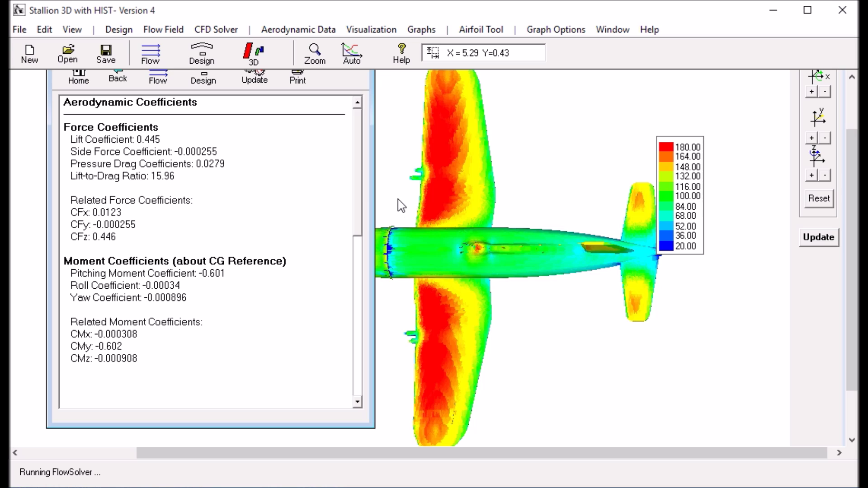
{"action": "left_click", "coordinate": [202, 53]}
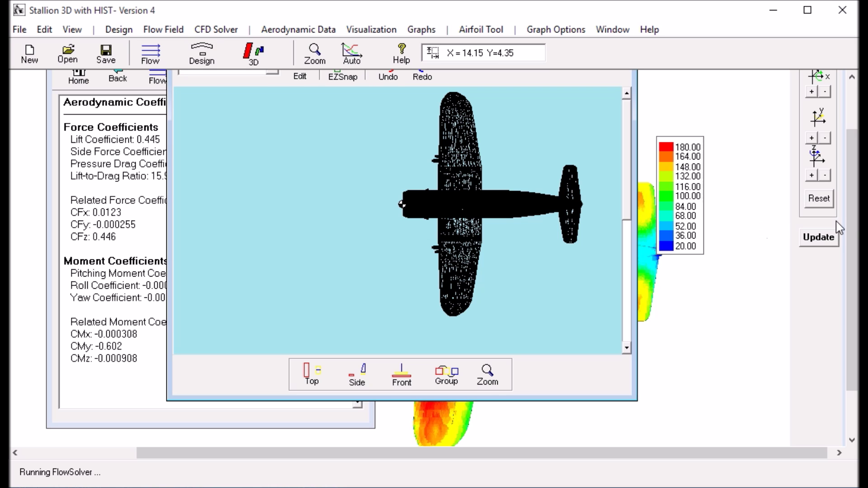
Zoom the Design Editor in on the Corsair's nose and forward fuselage
{"action": "left_click_drag", "start_coordinate": [853, 236], "coordinate": [853, 214]}
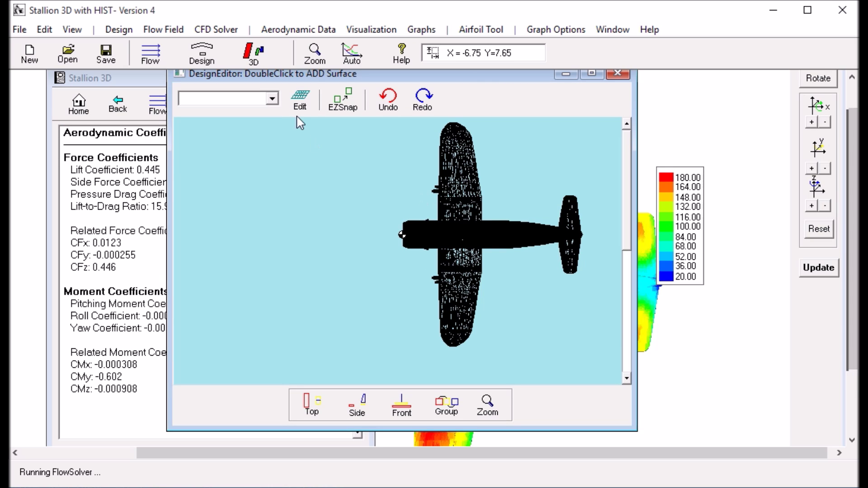
{"action": "left_click_drag", "start_coordinate": [386, 210], "coordinate": [498, 256]}
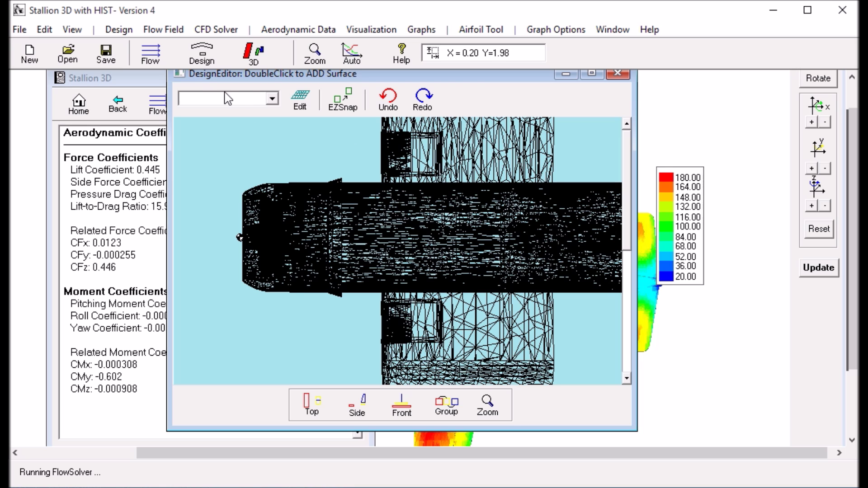
On the Weight/CG tab, enter CG X-distance 3 m and system weight 12000 pounds
{"action": "left_click", "coordinate": [151, 53]}
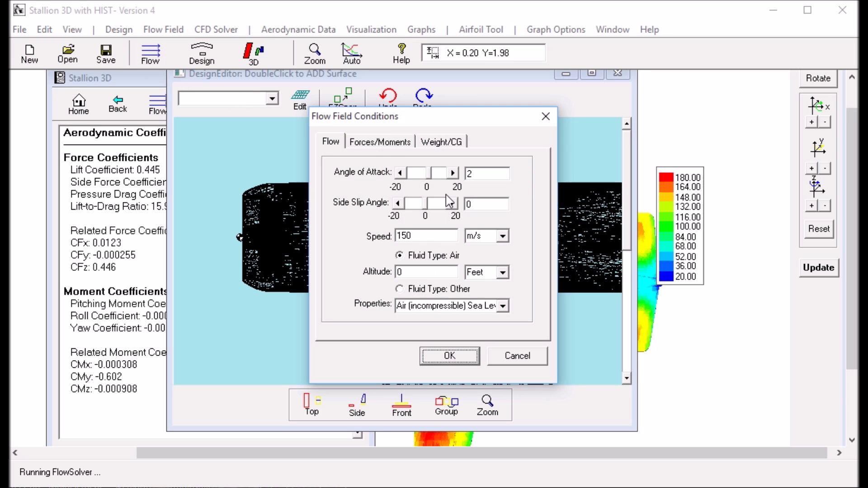
{"action": "left_click", "coordinate": [380, 142]}
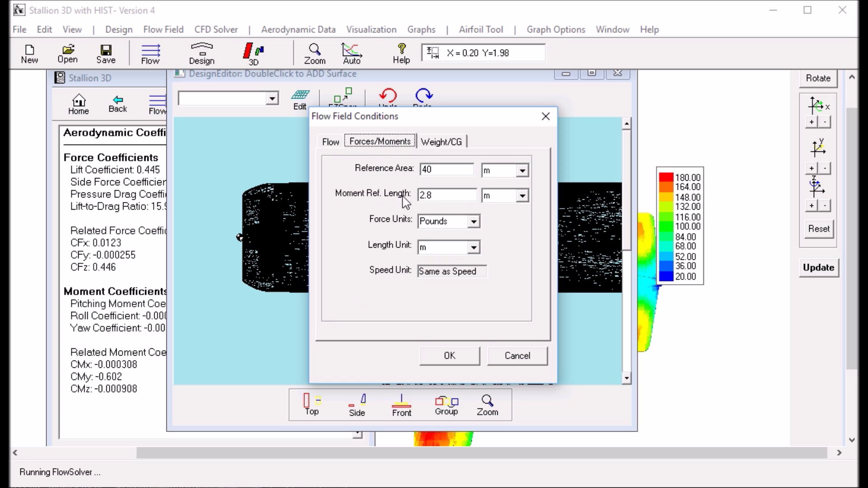
{"action": "left_click", "coordinate": [435, 144]}
{"action": "double_click", "coordinate": [403, 224]}
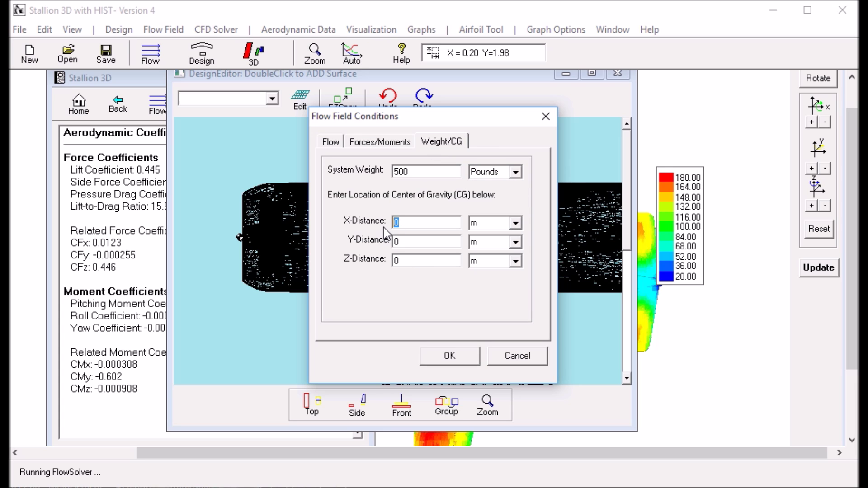
{"action": "type", "text": "3"}
{"action": "left_click_drag", "start_coordinate": [419, 175], "coordinate": [375, 175]}
{"action": "type", "text": "12000"}
{"action": "left_click", "coordinate": [450, 356]}
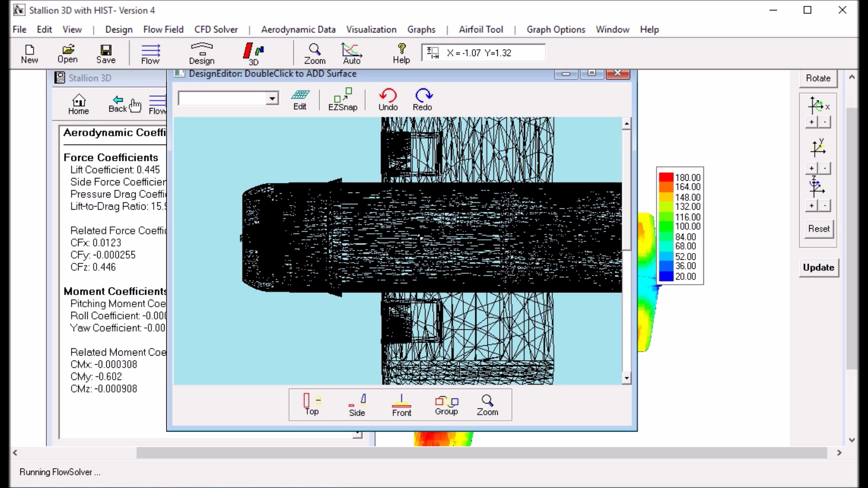
Recompute the aerodynamic coefficients about the new CG, giving pitching moment -0.124
{"action": "left_click", "coordinate": [126, 82]}
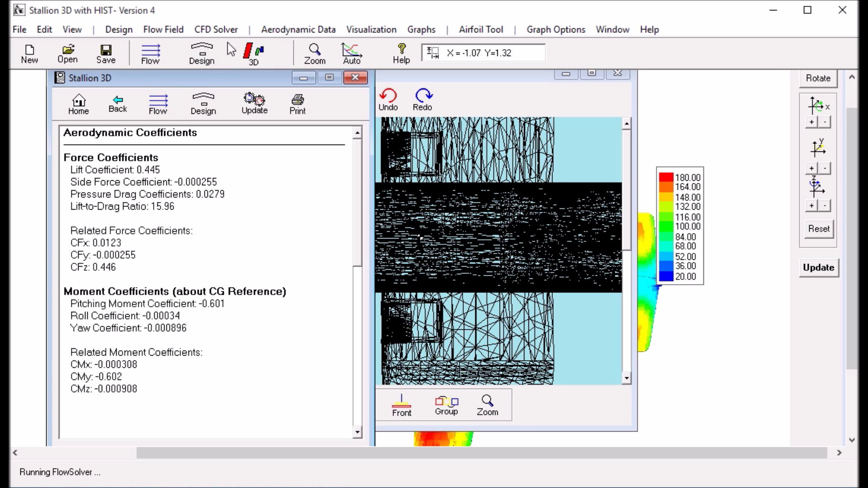
{"action": "left_click", "coordinate": [272, 35]}
{"action": "left_click", "coordinate": [269, 47]}
{"action": "left_click", "coordinate": [679, 320]}
Orbit the Corsair to side and oblique views, then reset to the top-down plan view
{"action": "left_click_drag", "start_coordinate": [640, 295], "coordinate": [543, 301]}
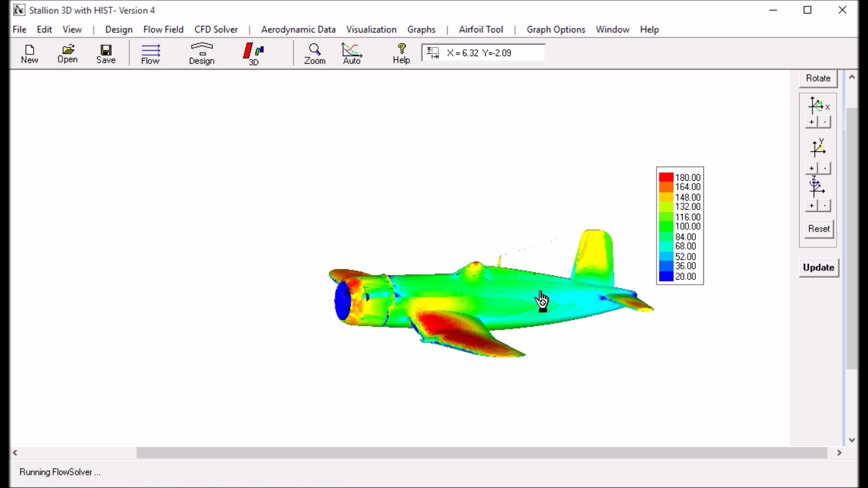
{"action": "left_click_drag", "start_coordinate": [542, 301], "coordinate": [582, 269]}
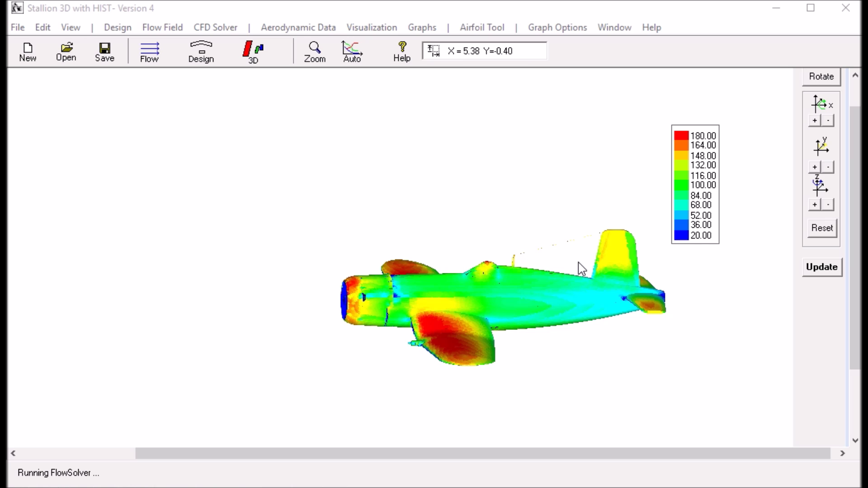
{"action": "left_click", "coordinate": [822, 230]}
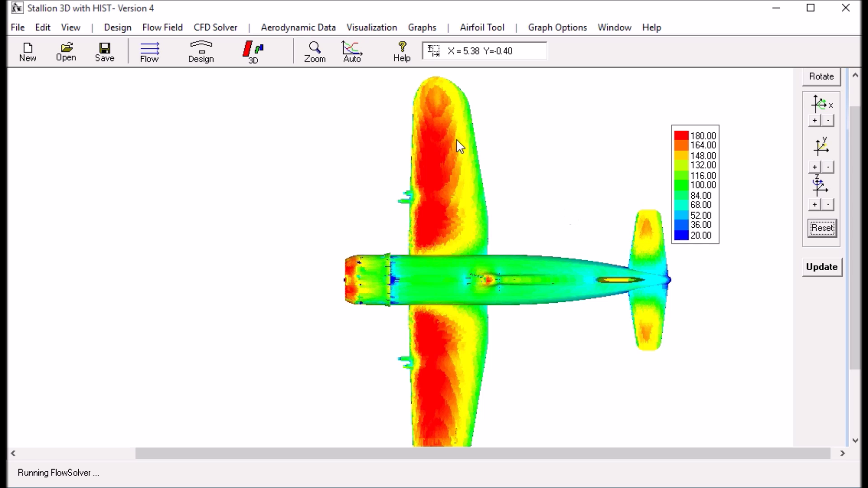
Keep the surface graph cut on the X-Z plane at Y=2
{"action": "left_click", "coordinate": [420, 28]}
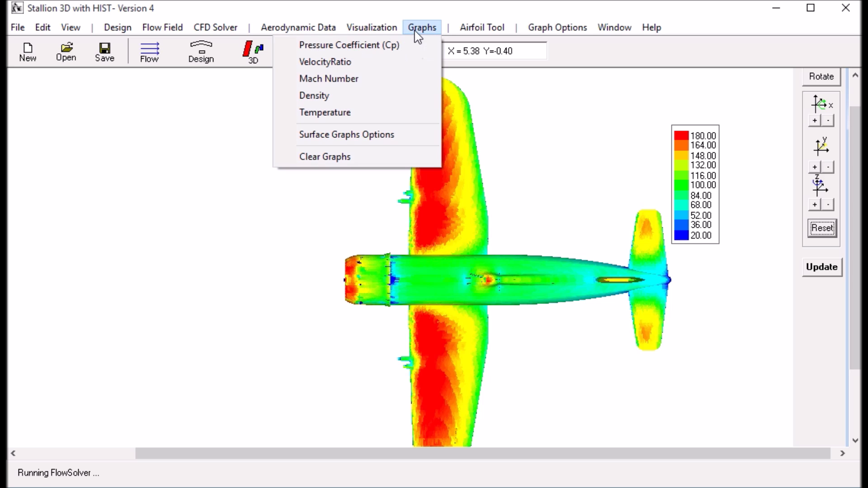
{"action": "left_click", "coordinate": [356, 136]}
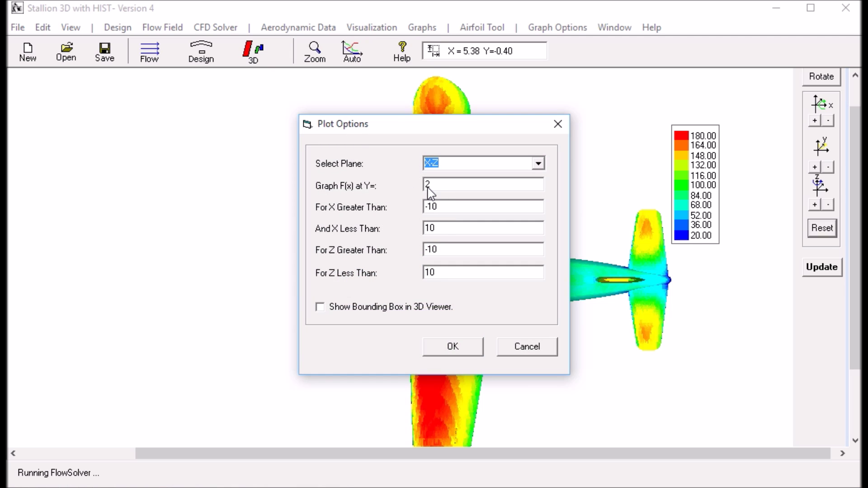
{"action": "left_click", "coordinate": [451, 347]}
Zoom the Design Editor in on the wing beside the fuselage
{"action": "left_click", "coordinate": [201, 58]}
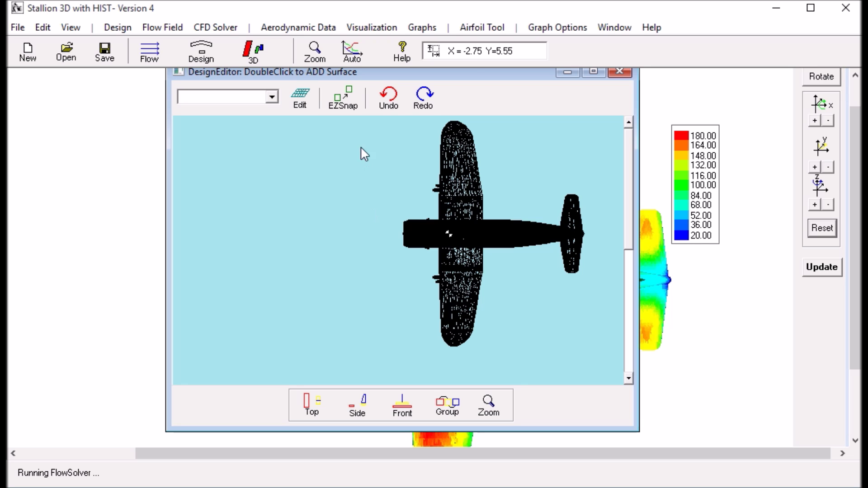
{"action": "left_click", "coordinate": [315, 52]}
{"action": "left_click_drag", "start_coordinate": [388, 119], "coordinate": [518, 265]}
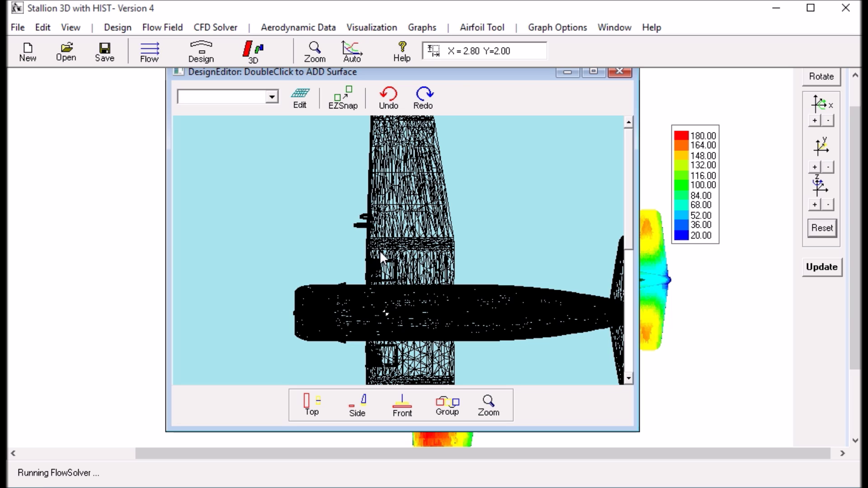
Plot Cp versus X at y=2, then reposition the legend and graph window
{"action": "left_click", "coordinate": [423, 28]}
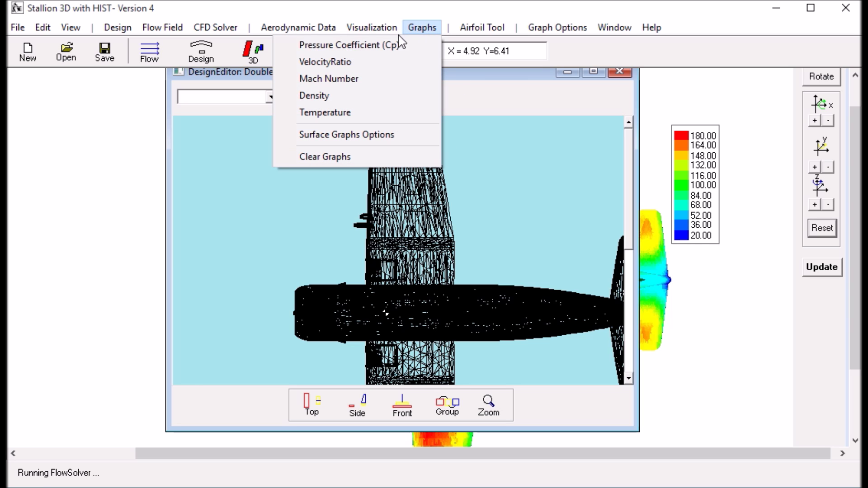
{"action": "left_click", "coordinate": [365, 44]}
{"action": "left_click_drag", "start_coordinate": [281, 215], "coordinate": [428, 372]}
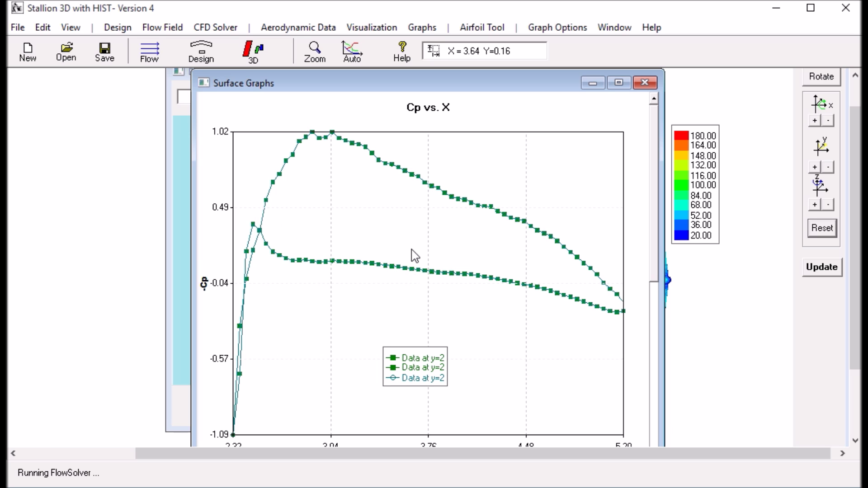
{"action": "left_click_drag", "start_coordinate": [378, 87], "coordinate": [562, 96]}
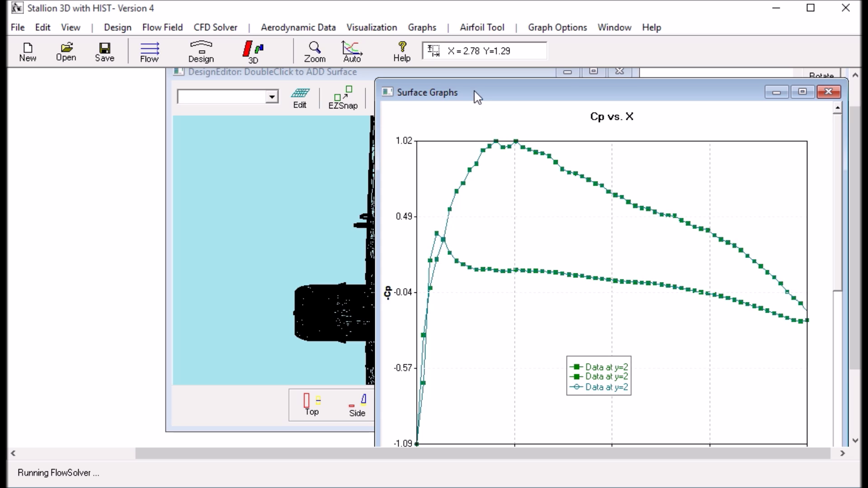
{"action": "left_click_drag", "start_coordinate": [441, 97], "coordinate": [583, 185]}
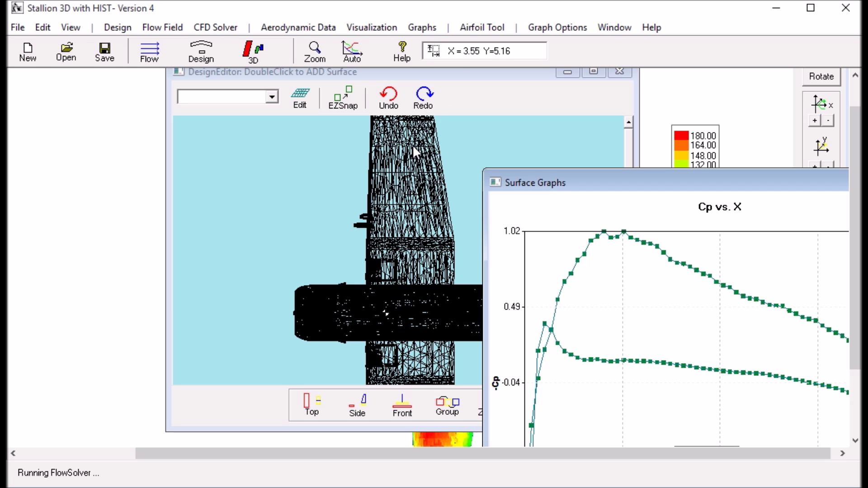
{"action": "left_click", "coordinate": [422, 28]}
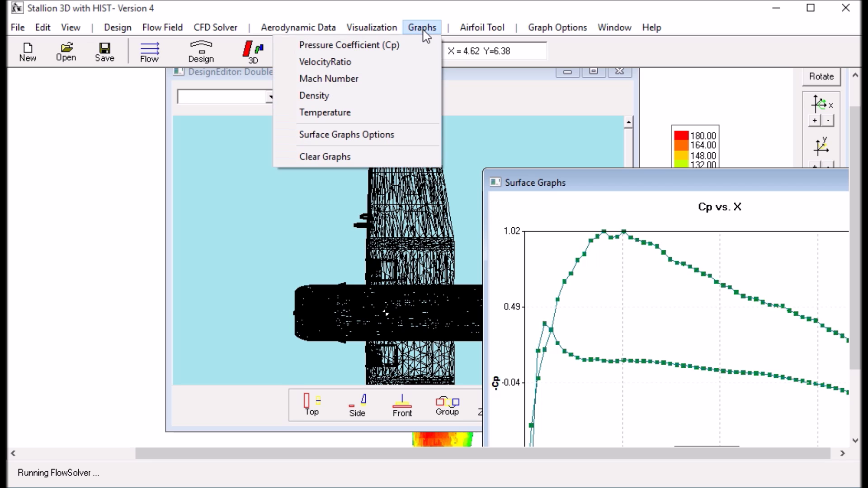
Change the graph station to Y=5 and plot its Cp versus X curves
{"action": "left_click", "coordinate": [372, 134]}
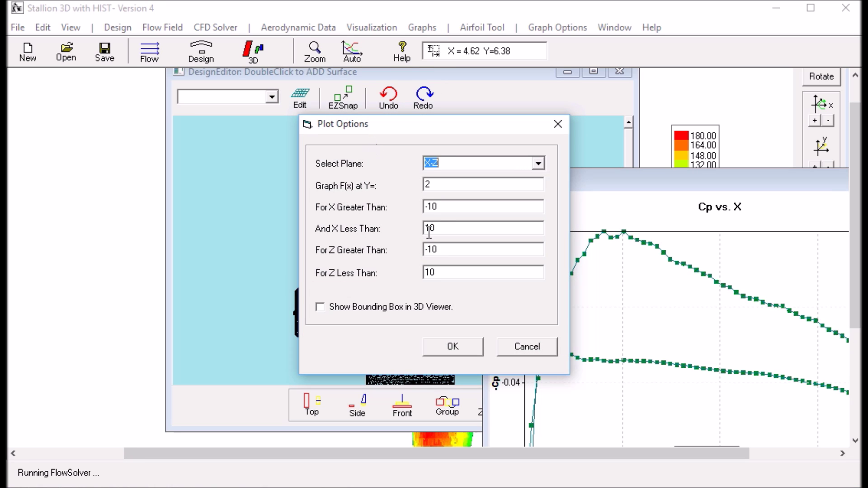
{"action": "double_click", "coordinate": [426, 190]}
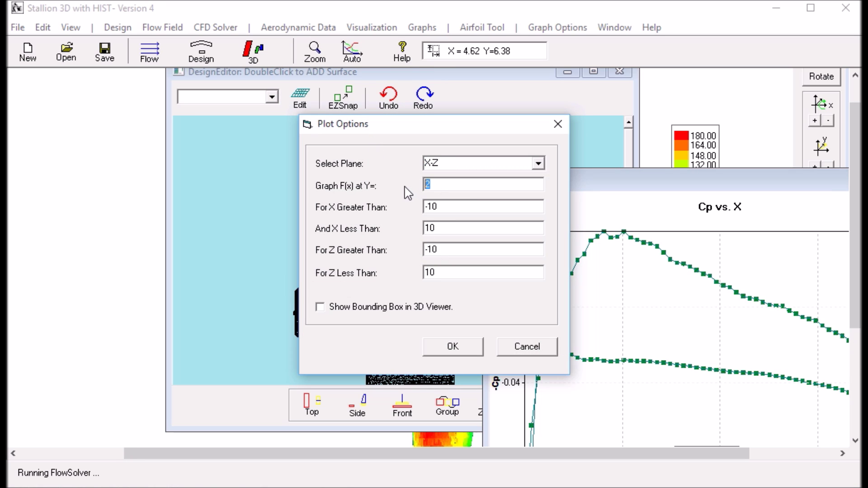
{"action": "left_click", "coordinate": [456, 347]}
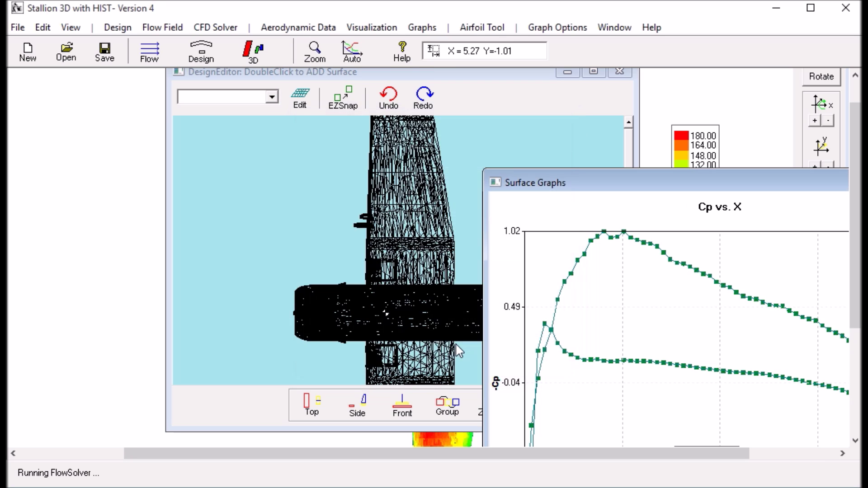
{"action": "left_click", "coordinate": [422, 27]}
{"action": "left_click", "coordinate": [368, 44]}
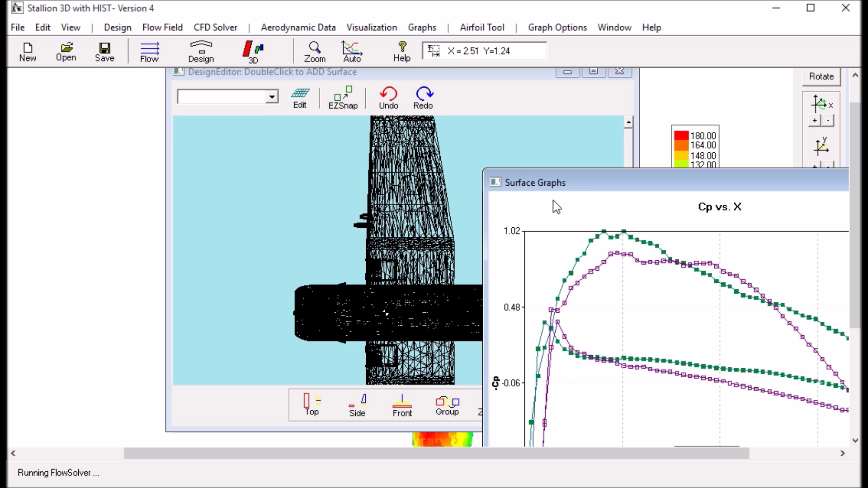
Move the graph window aside and bring the aircraft mesh view forward
{"action": "left_click_drag", "start_coordinate": [574, 189], "coordinate": [353, 108]}
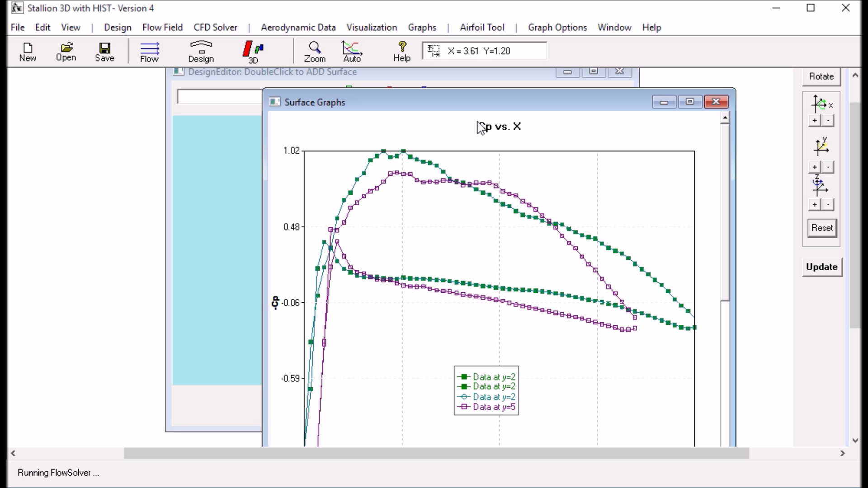
{"action": "left_click_drag", "start_coordinate": [478, 102], "coordinate": [448, 118]}
{"action": "left_click_drag", "start_coordinate": [398, 145], "coordinate": [298, 255]}
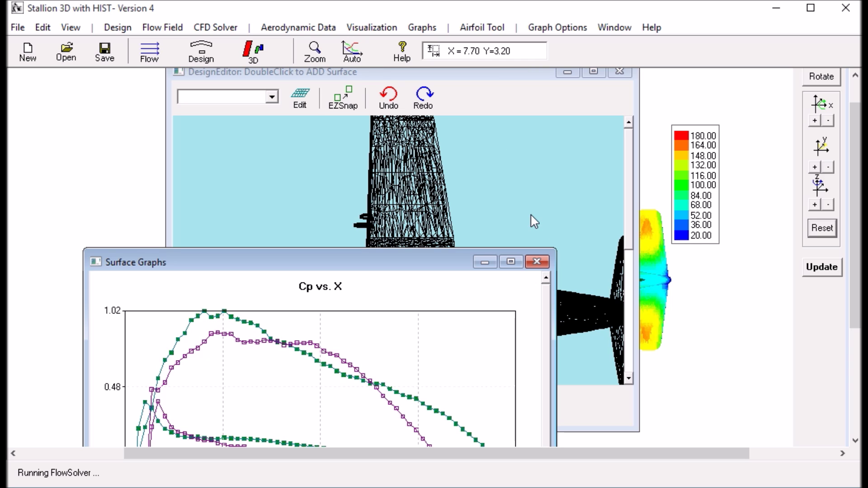
{"action": "left_click", "coordinate": [566, 236]}
Zoom onto the tail and set the graph cut to Y=1.5, X from 9 to 20
{"action": "left_click", "coordinate": [315, 52]}
{"action": "left_click_drag", "start_coordinate": [517, 218], "coordinate": [672, 408]}
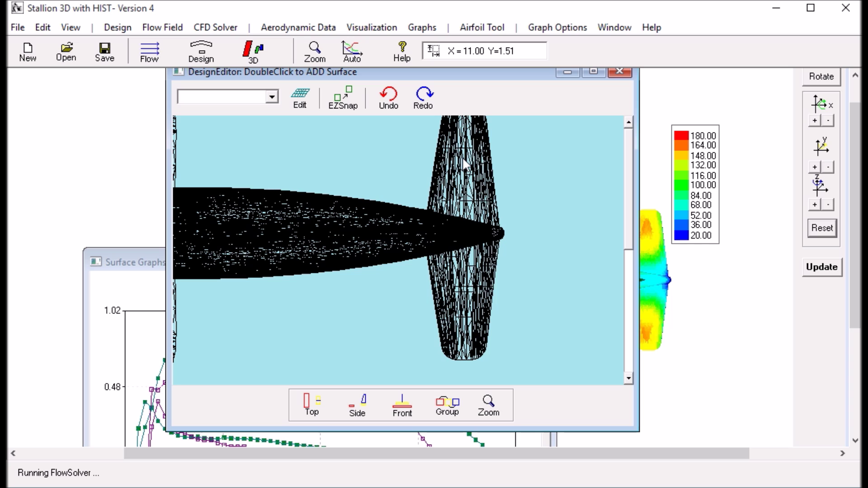
{"action": "left_click", "coordinate": [420, 32]}
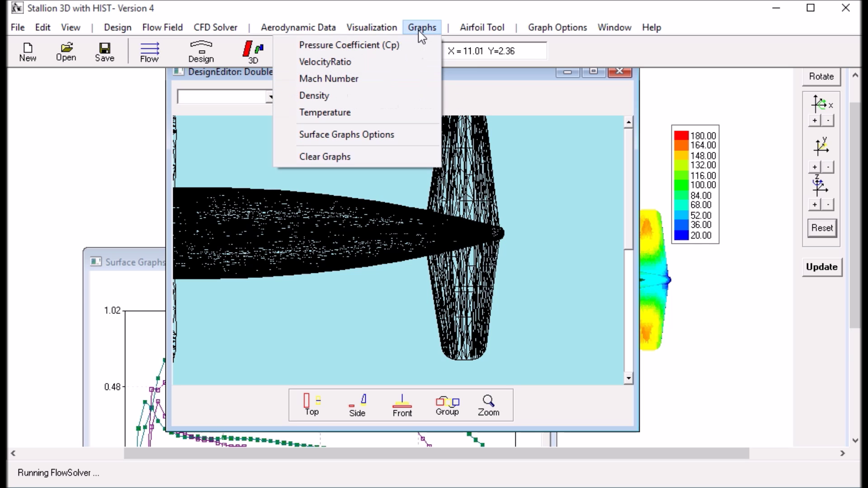
{"action": "left_click", "coordinate": [377, 134]}
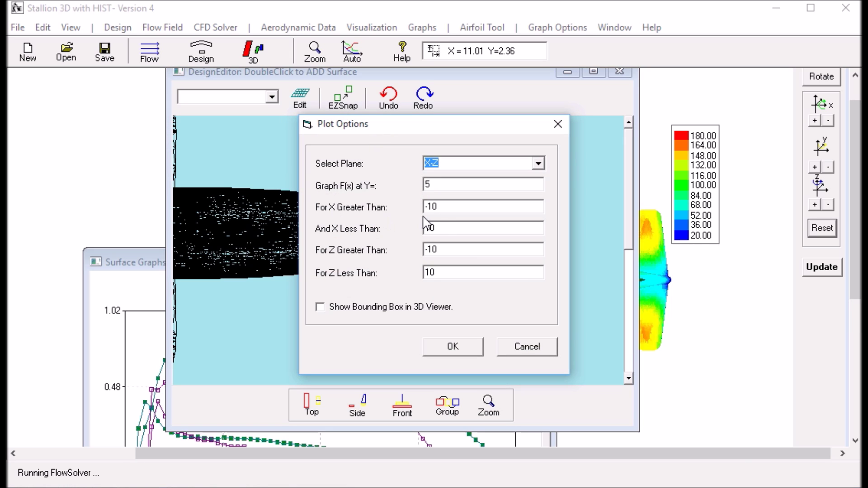
{"action": "double_click", "coordinate": [449, 206]}
{"action": "type", "text": "9"}
{"action": "double_click", "coordinate": [429, 185]}
{"action": "type", "text": "1.5"}
{"action": "left_click", "coordinate": [452, 347]}
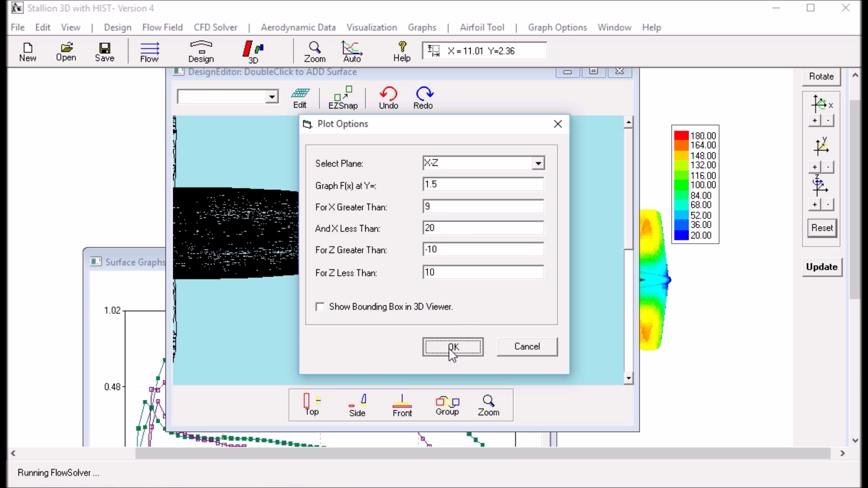
Plot the tail's y=1.5 Cp curve, zoom the graph to X 8.54–13.31, and move the legend
{"action": "left_click", "coordinate": [420, 28]}
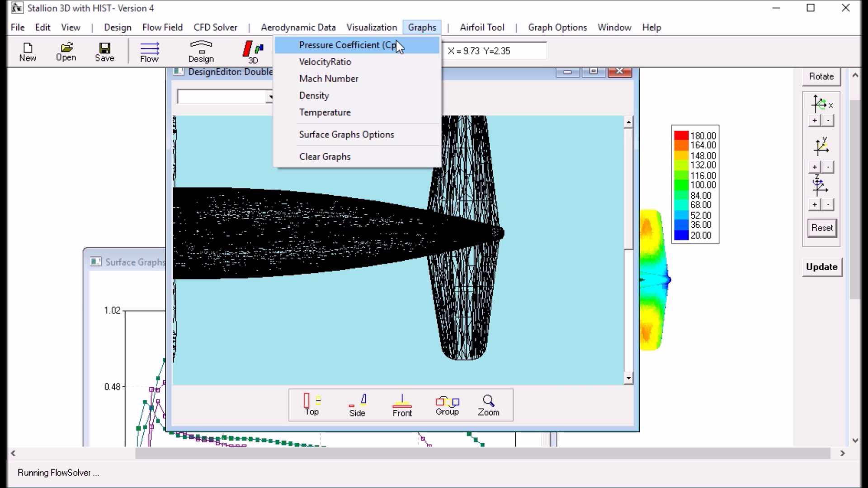
{"action": "left_click", "coordinate": [377, 47]}
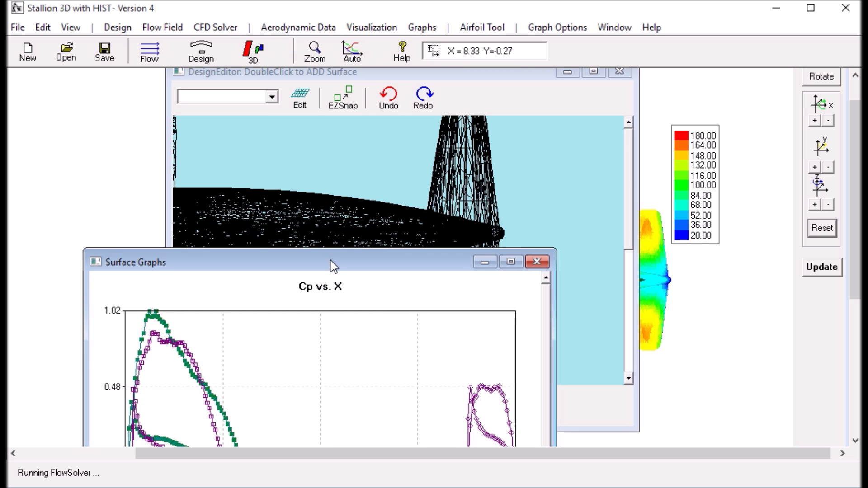
{"action": "left_click_drag", "start_coordinate": [329, 264], "coordinate": [321, 85]}
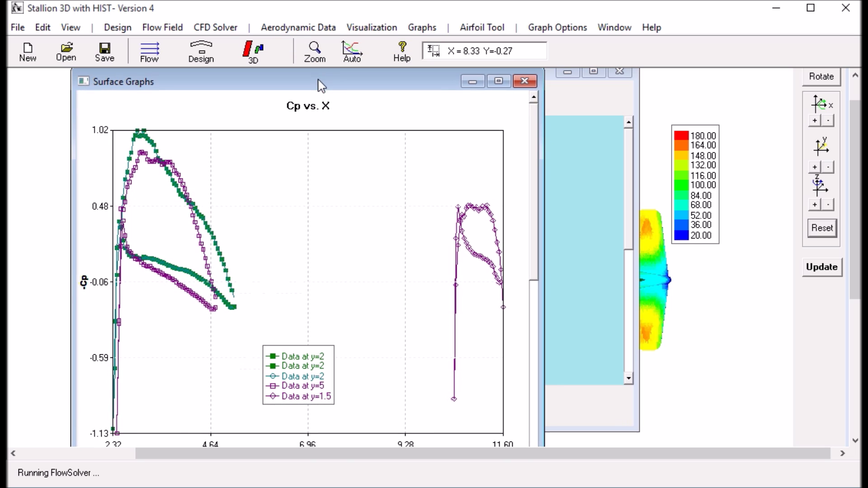
{"action": "left_click", "coordinate": [314, 51]}
{"action": "left_click_drag", "start_coordinate": [374, 168], "coordinate": [574, 421]}
{"action": "left_click_drag", "start_coordinate": [304, 380], "coordinate": [403, 345]}
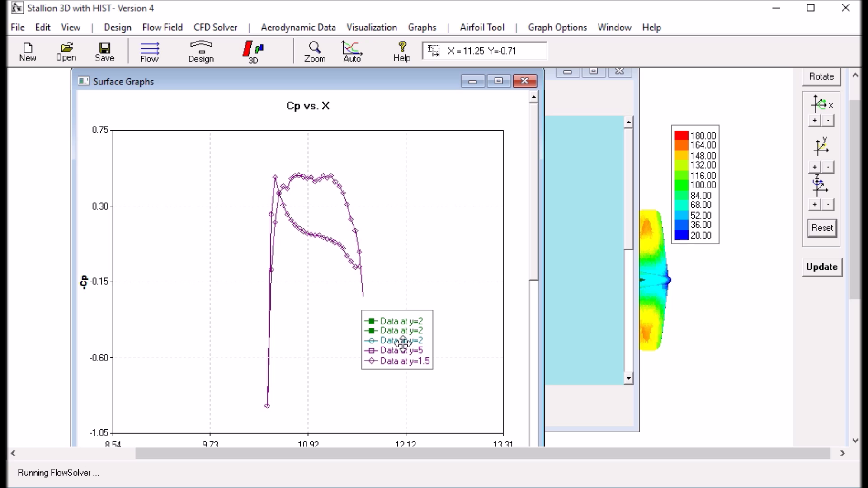
{"action": "left_click", "coordinate": [573, 310]}
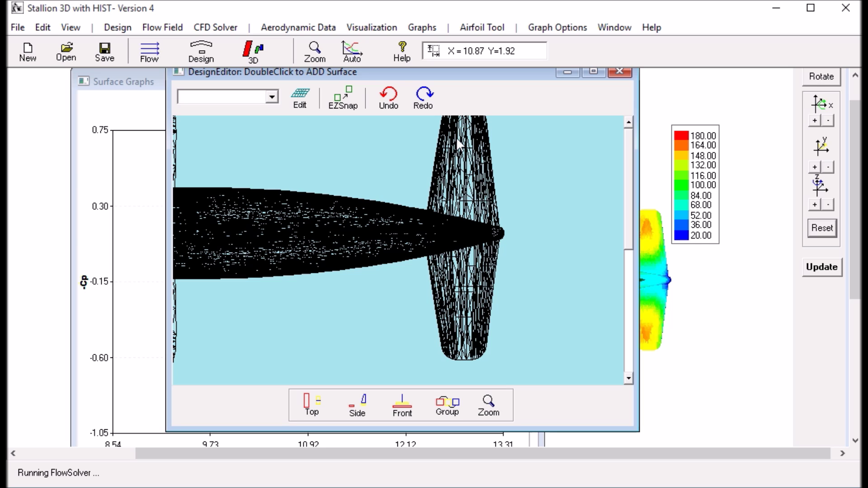
{"action": "left_click", "coordinate": [422, 27]}
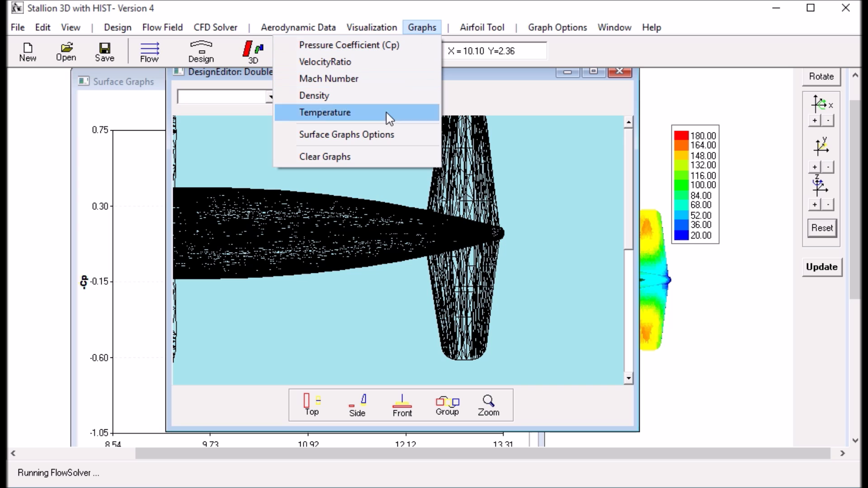
Change the slice to Y=2 and plot the tail's Cp versus X curve
{"action": "left_click", "coordinate": [379, 135]}
{"action": "left_click", "coordinate": [441, 186]}
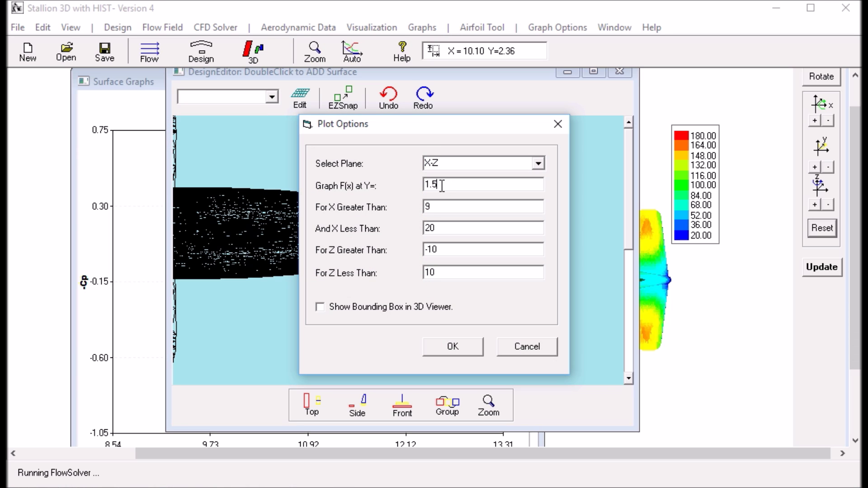
{"action": "left_click_drag", "start_coordinate": [441, 186], "coordinate": [420, 185]}
{"action": "type", "text": "2"}
{"action": "left_click", "coordinate": [452, 347]}
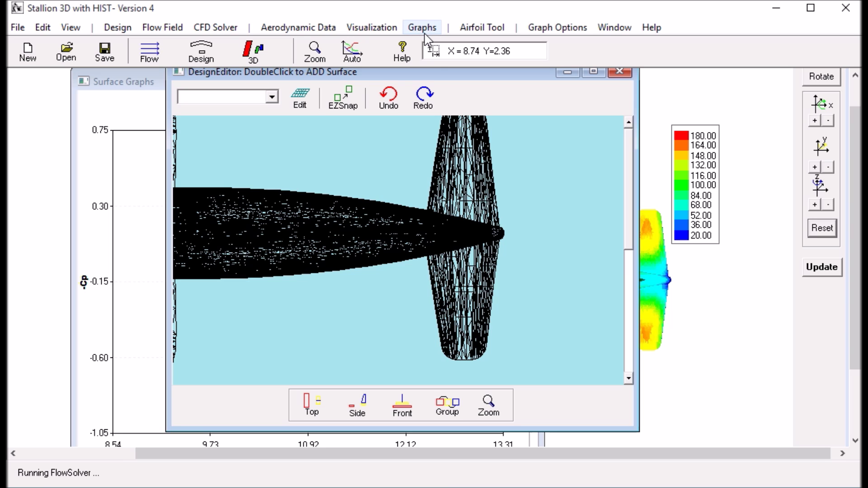
{"action": "left_click", "coordinate": [424, 31]}
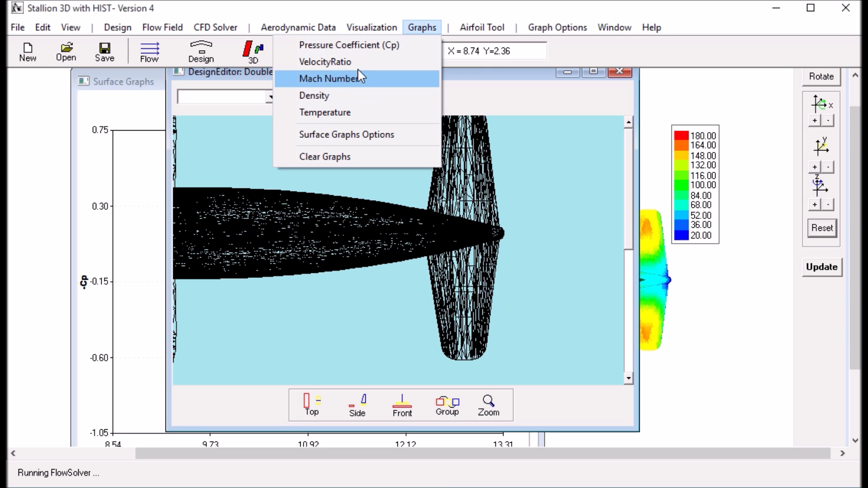
{"action": "left_click", "coordinate": [352, 47]}
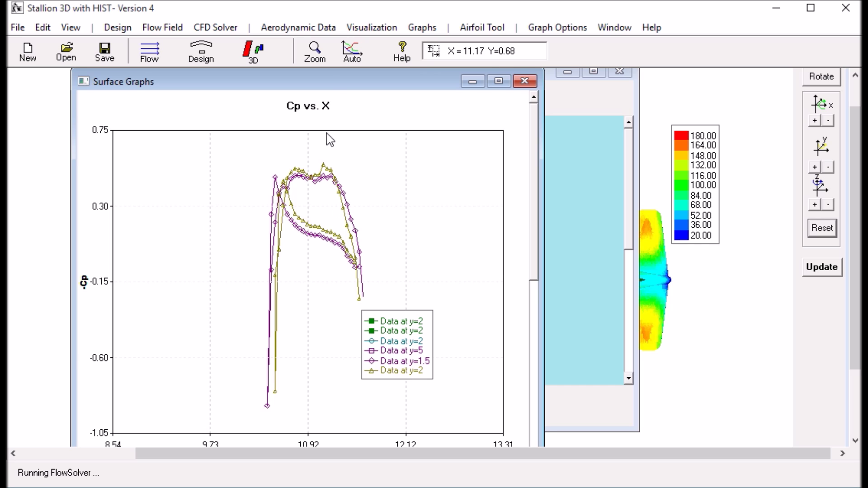
Reposition the Cp graph window and open its data table
{"action": "left_click_drag", "start_coordinate": [330, 83], "coordinate": [360, 73]}
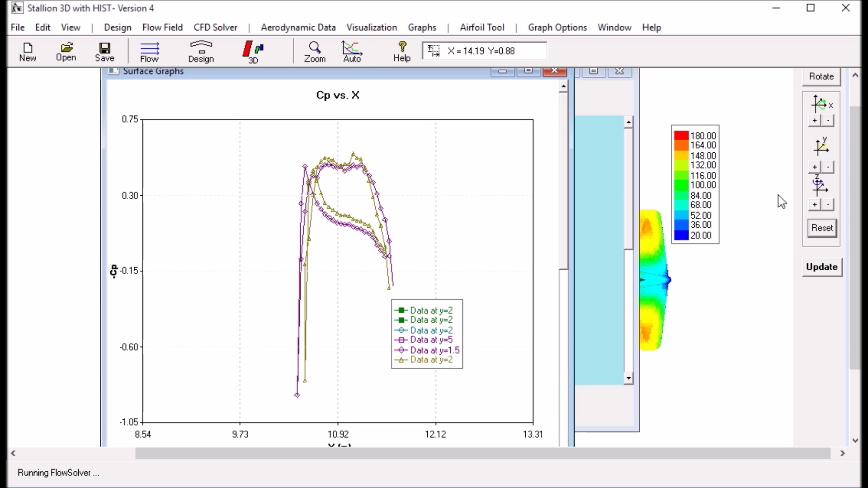
{"action": "left_click_drag", "start_coordinate": [854, 181], "coordinate": [857, 241]}
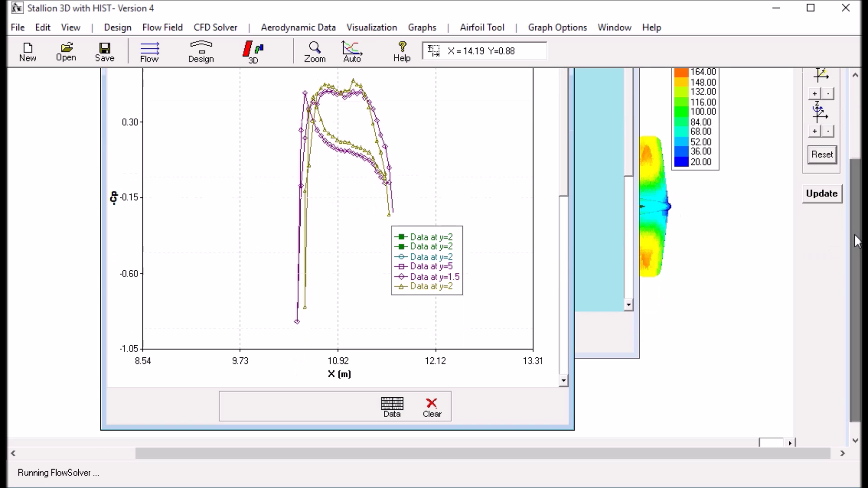
{"action": "left_click", "coordinate": [392, 417]}
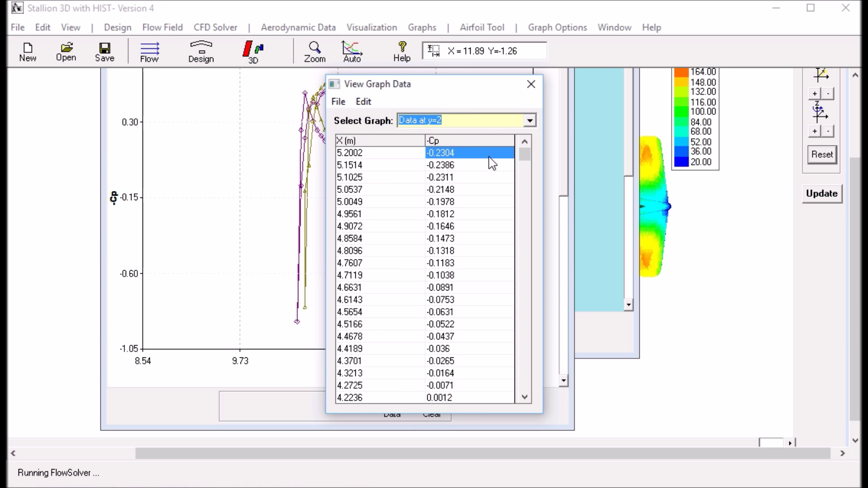
Show the X and -Cp values for the last 'Data at y=2' series, then close the table
{"action": "left_click", "coordinate": [529, 120]}
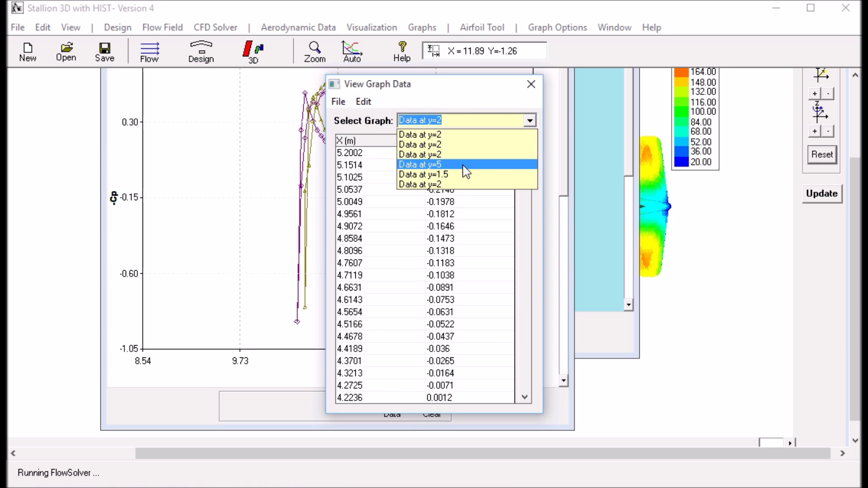
{"action": "left_click", "coordinate": [442, 185]}
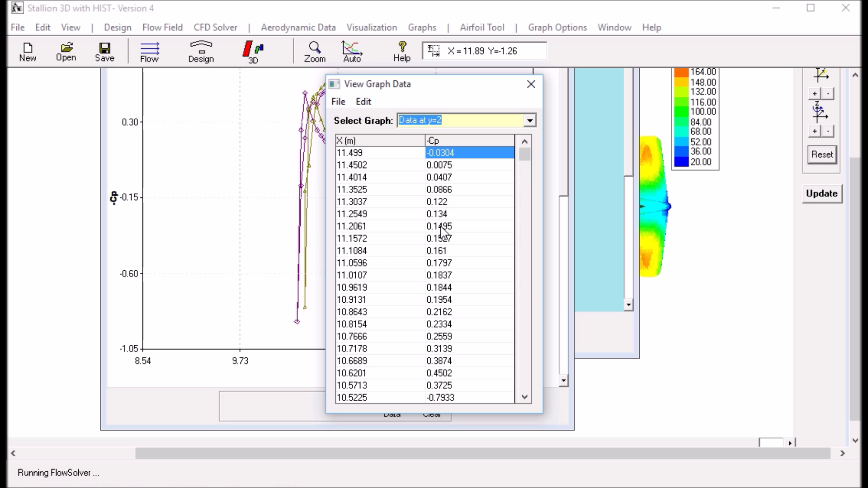
{"action": "left_click_drag", "start_coordinate": [525, 177], "coordinate": [525, 330]}
{"action": "left_click", "coordinate": [338, 102]}
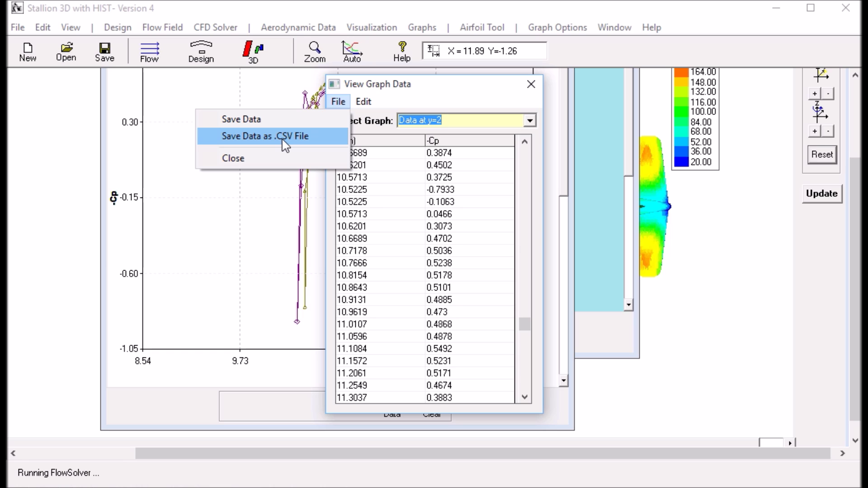
{"action": "left_click", "coordinate": [423, 180]}
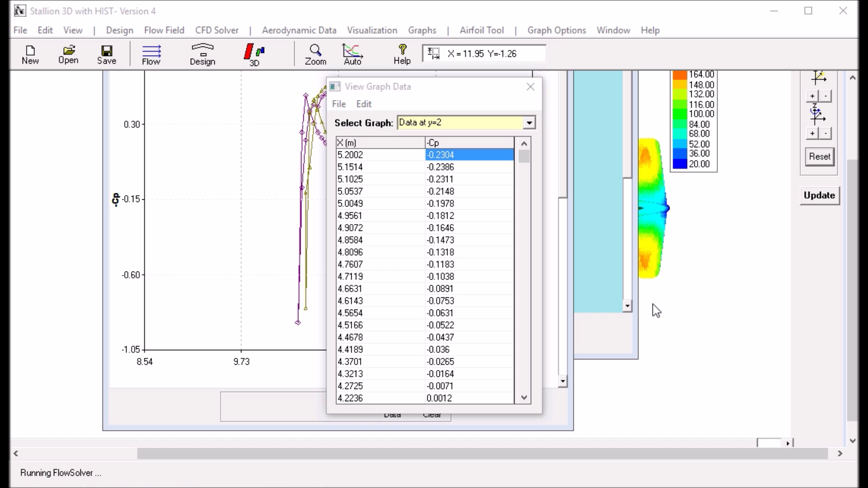
{"action": "left_click", "coordinate": [531, 96]}
Tilt the velocity-contoured Corsair with x- and z-axis rotations into a three-quarter view
{"action": "left_click", "coordinate": [703, 285]}
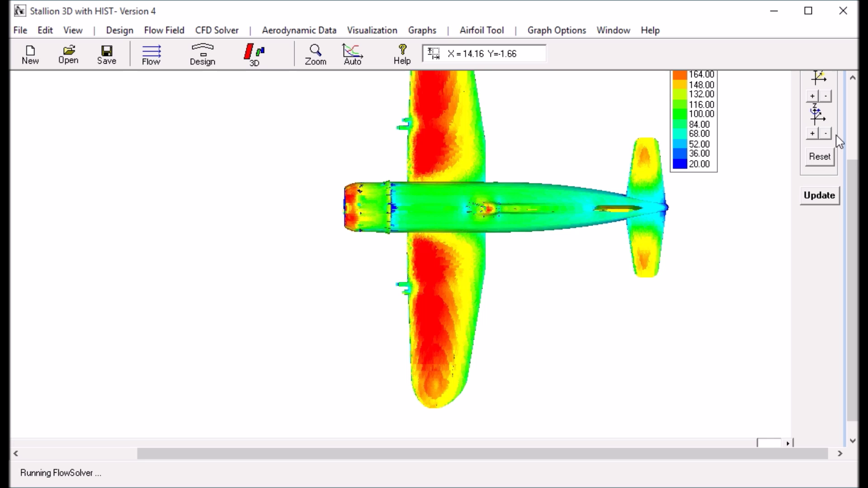
{"action": "left_click_drag", "start_coordinate": [854, 192], "coordinate": [852, 159]}
{"action": "left_click", "coordinate": [813, 98]}
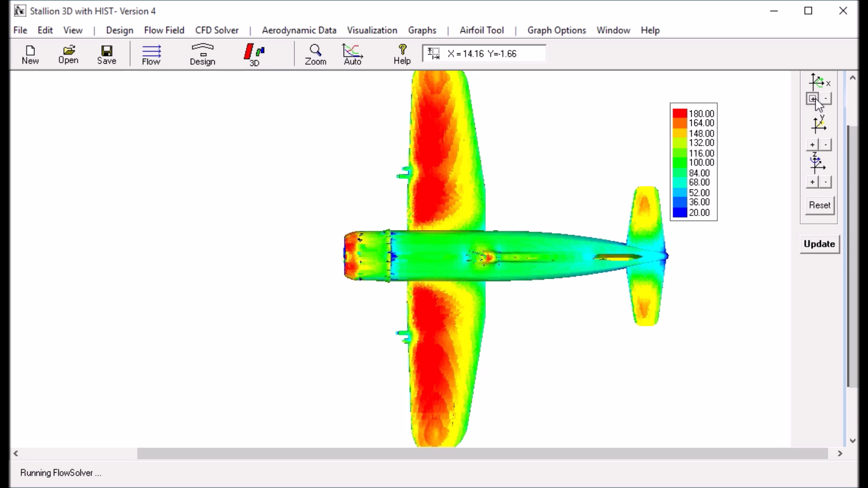
{"action": "left_click_drag", "start_coordinate": [817, 103], "coordinate": [816, 103]}
{"action": "left_click", "coordinate": [826, 182]}
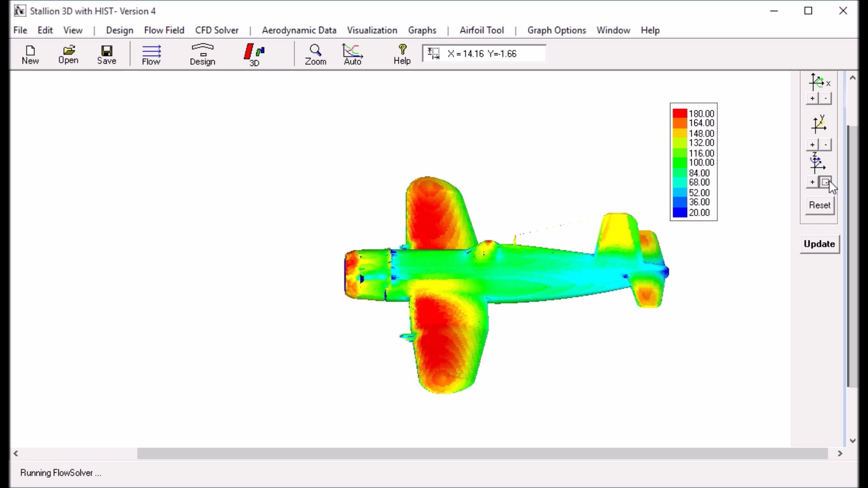
{"action": "left_click", "coordinate": [829, 183]}
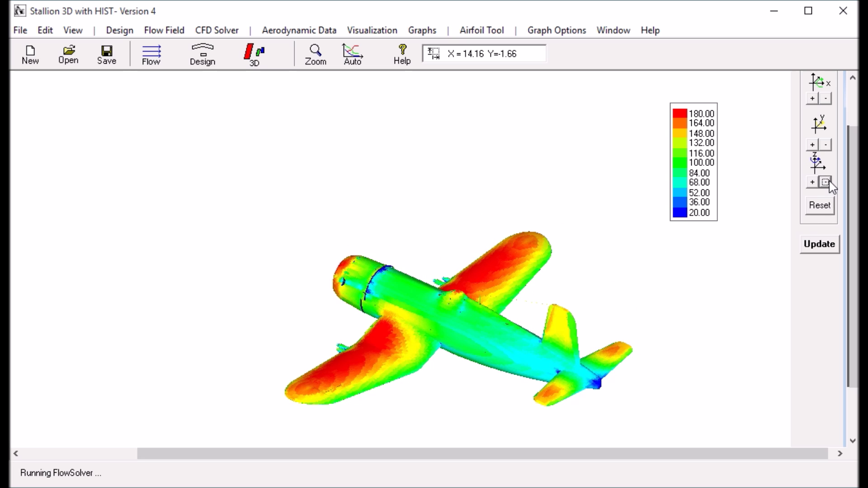
{"action": "left_click", "coordinate": [813, 98]}
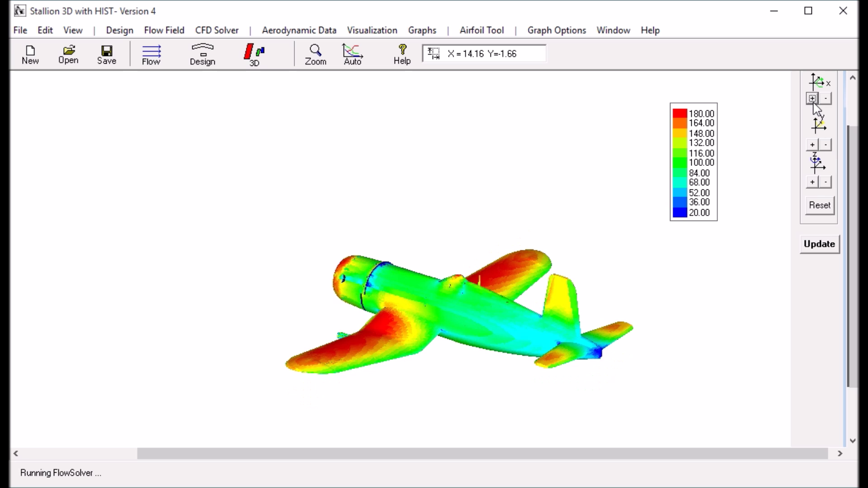
{"action": "left_click", "coordinate": [813, 102]}
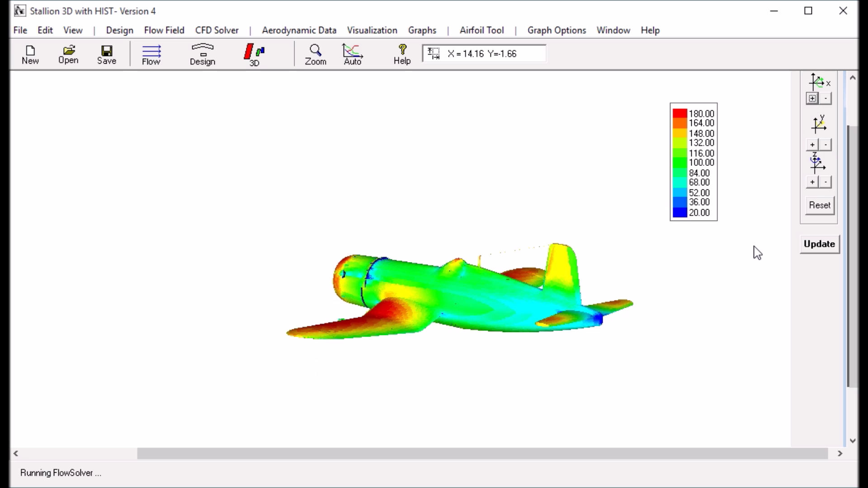
{"action": "left_click", "coordinate": [812, 183]}
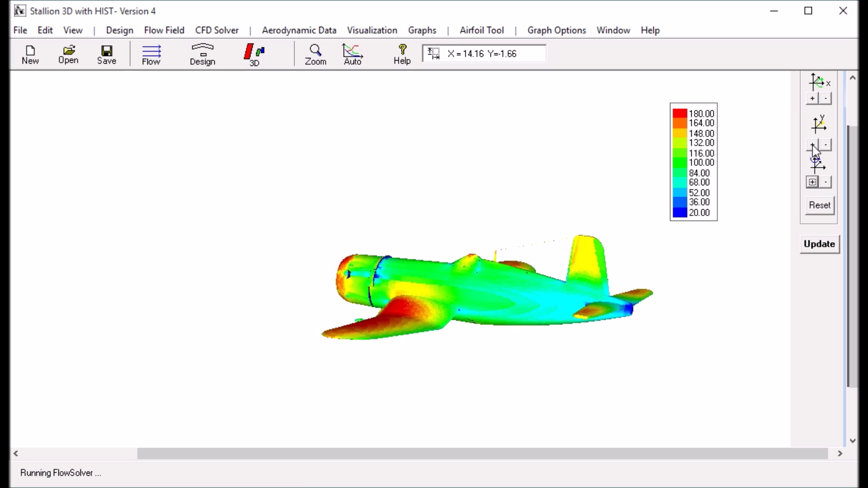
{"action": "left_click_drag", "start_coordinate": [659, 297], "coordinate": [498, 96]}
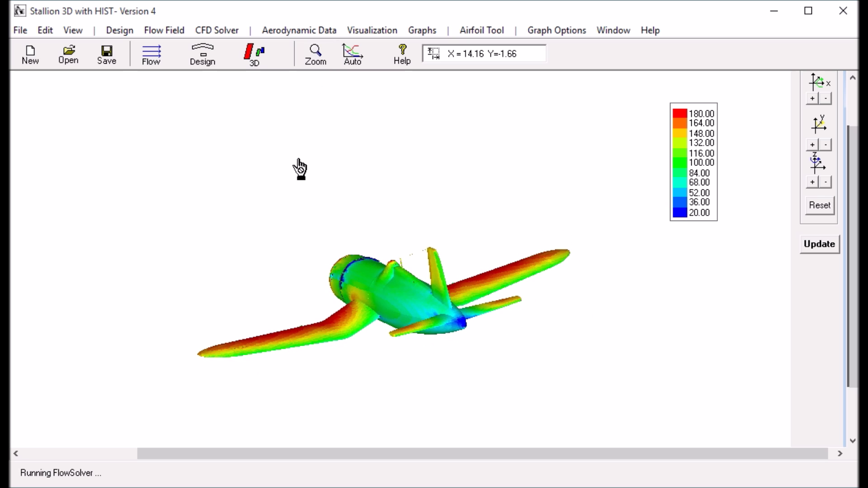
Zoom in on the fuselage and tail and nudge the colour scale right
{"action": "left_click_drag", "start_coordinate": [169, 189], "coordinate": [627, 391]}
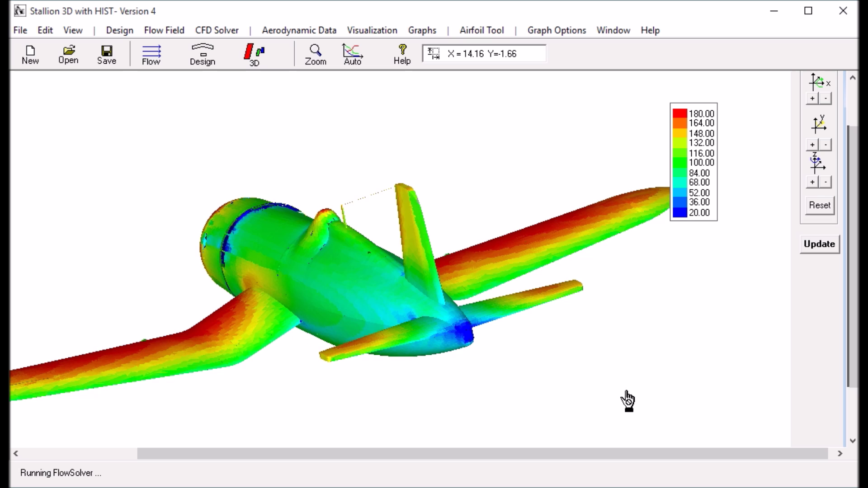
{"action": "left_click_drag", "start_coordinate": [698, 202], "coordinate": [728, 193]}
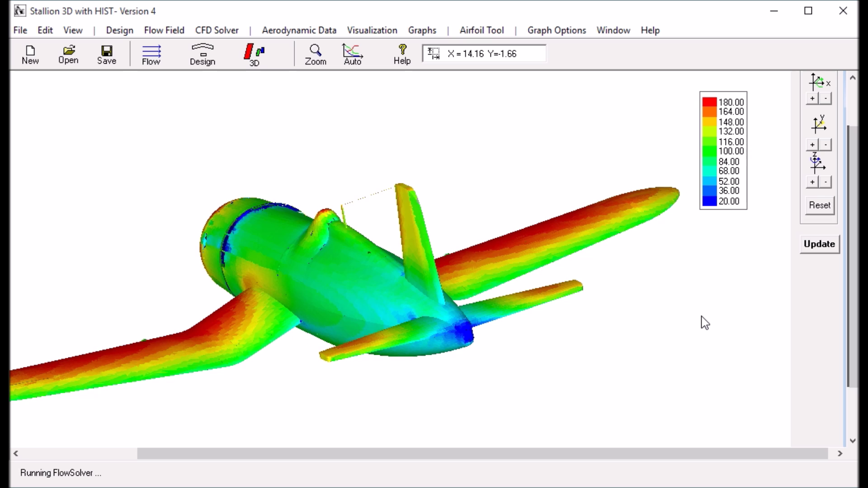